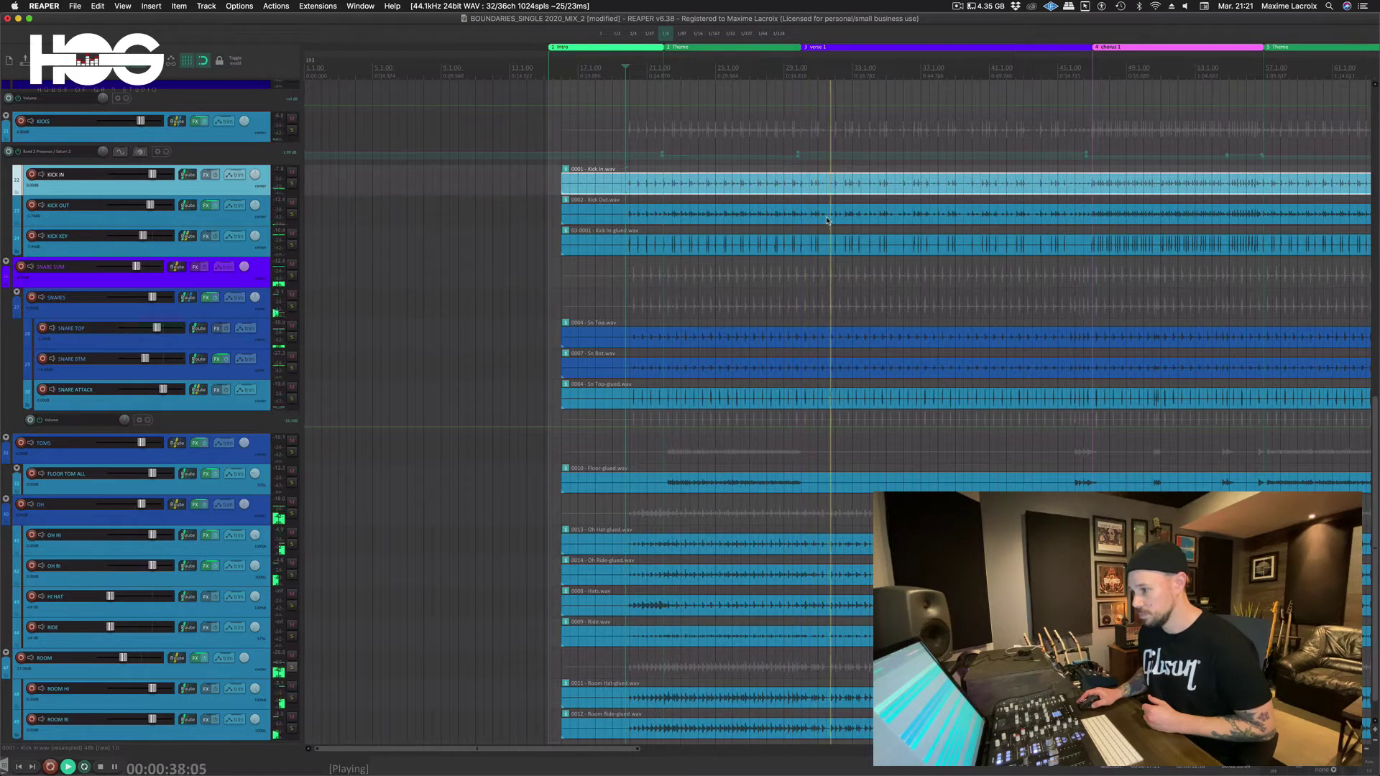
Step: Listen to the drum mix with the room tracks included, and stop playback
scroll(826, 221, "down", 1)
scroll(827, 221, "down", 3)
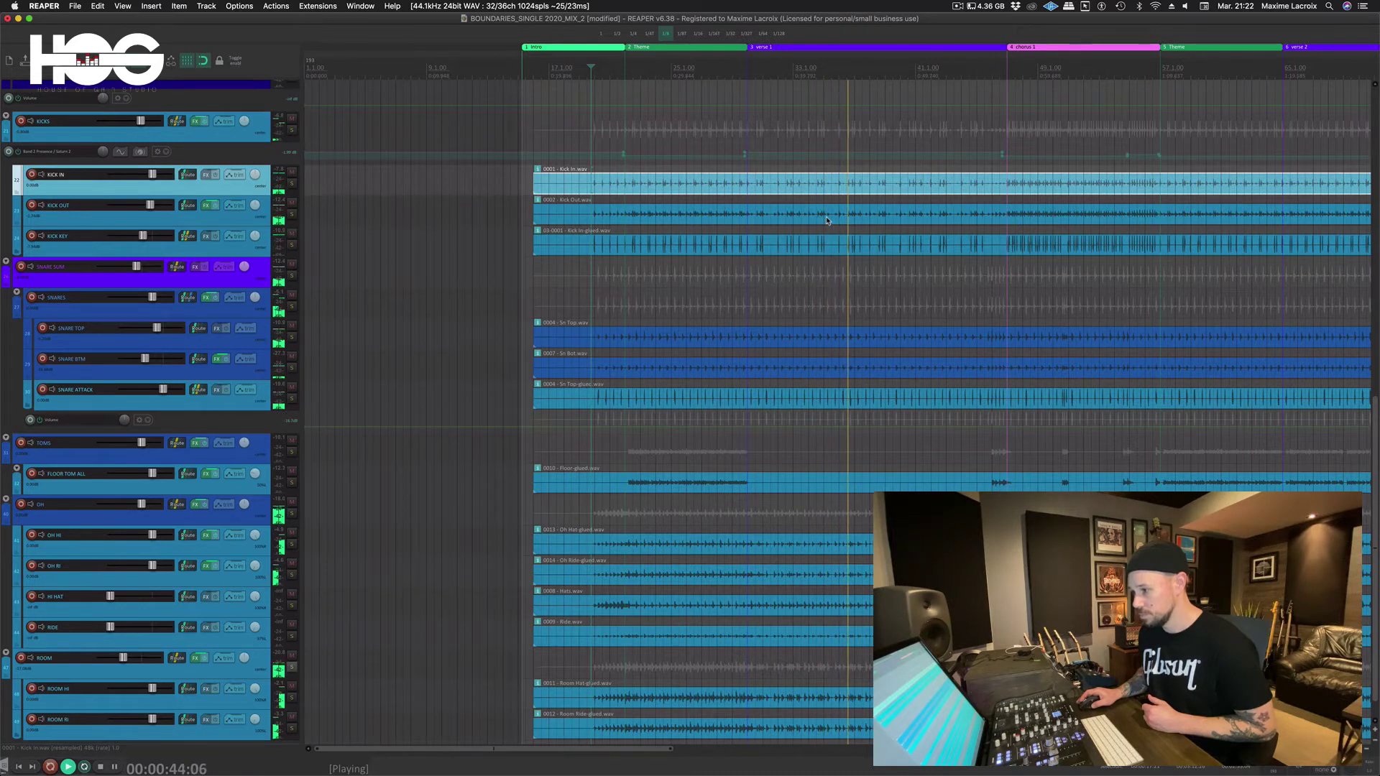
key("space")
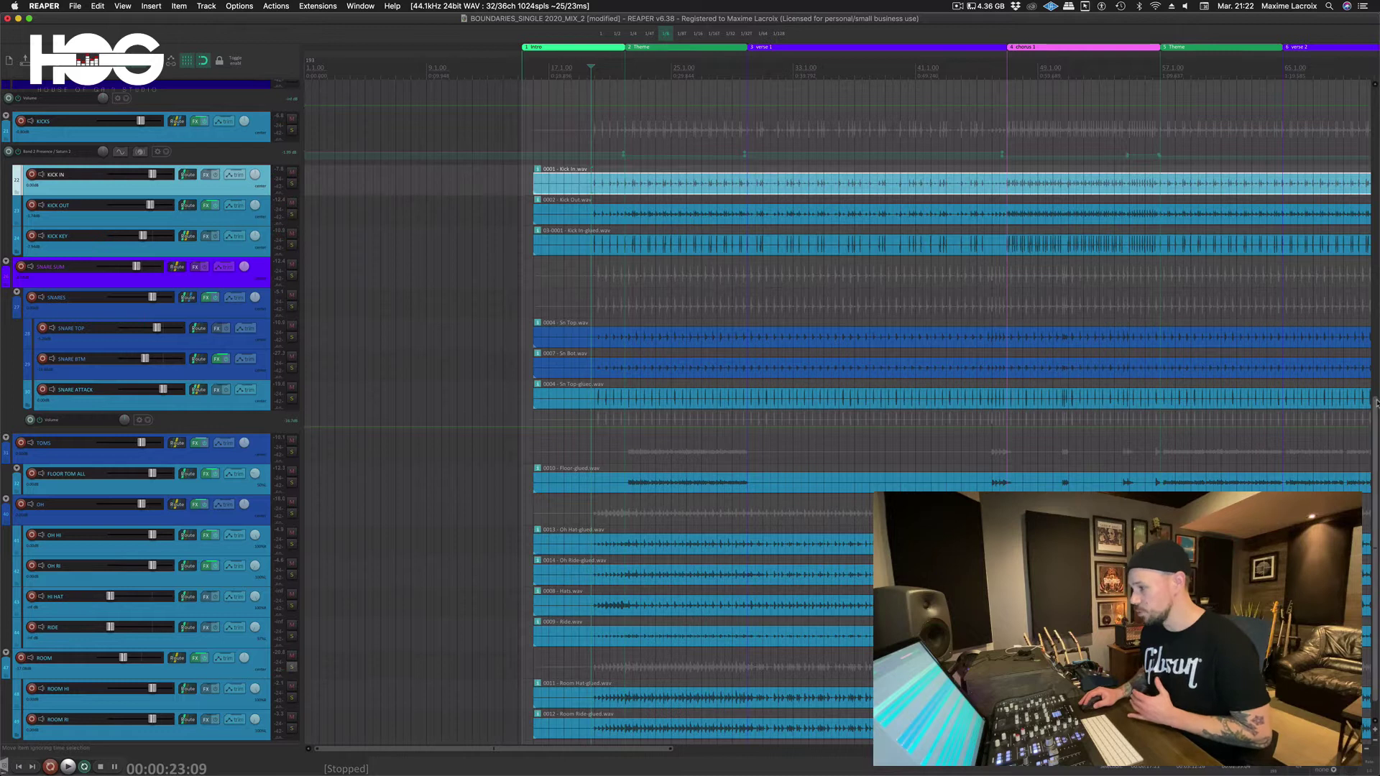
Step: Mute the ROOM folder track and audition the drums without it from 0:23 in the intro
scroll(1375, 445, "down", 2)
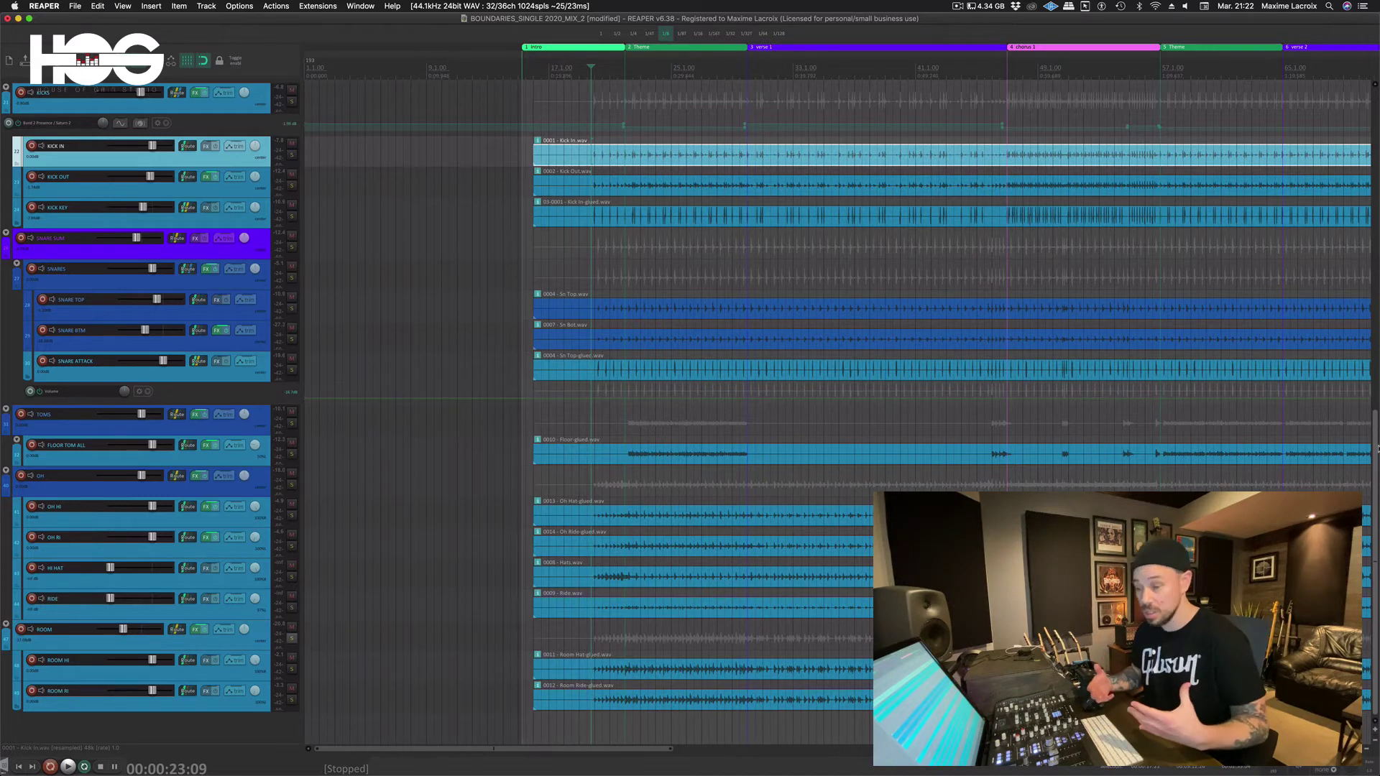
left_click(291, 629)
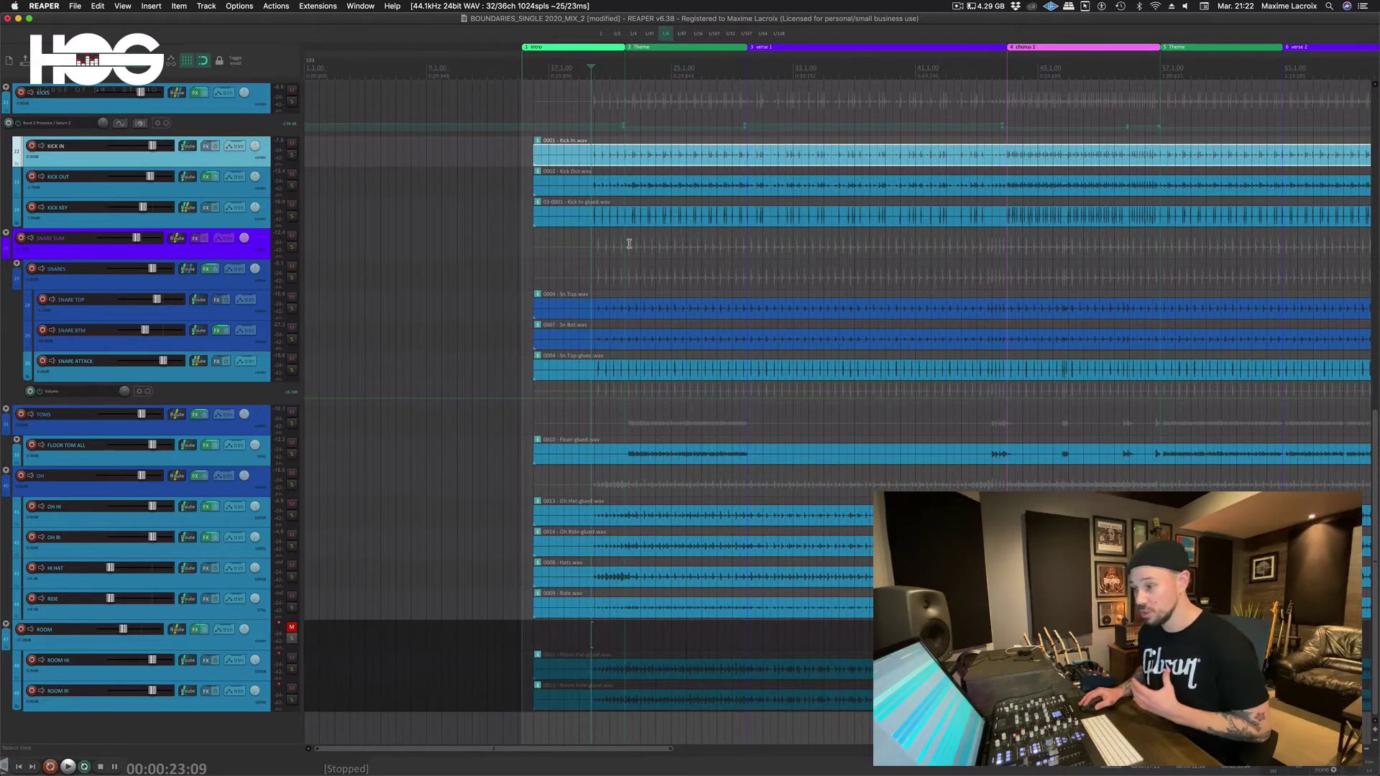
left_click(586, 262)
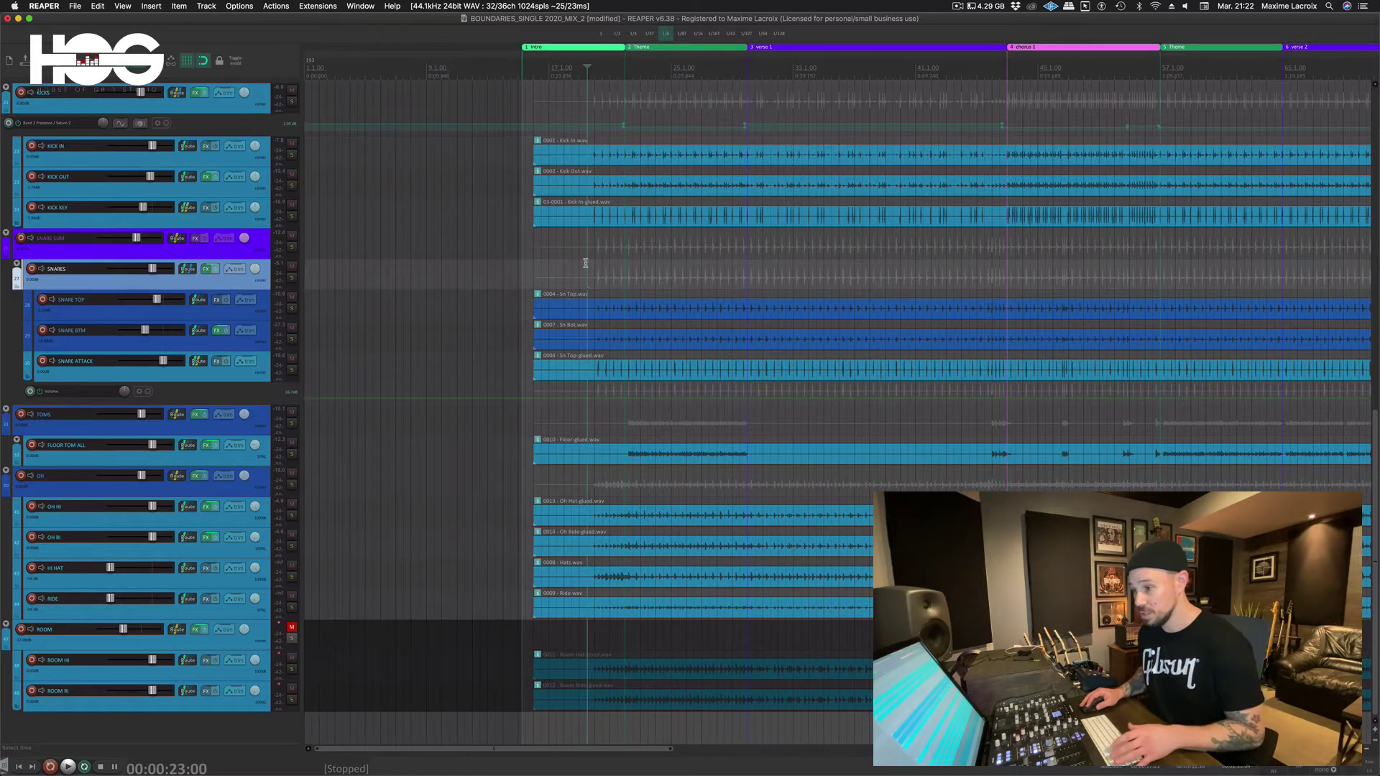
scroll(589, 263, "up", 3)
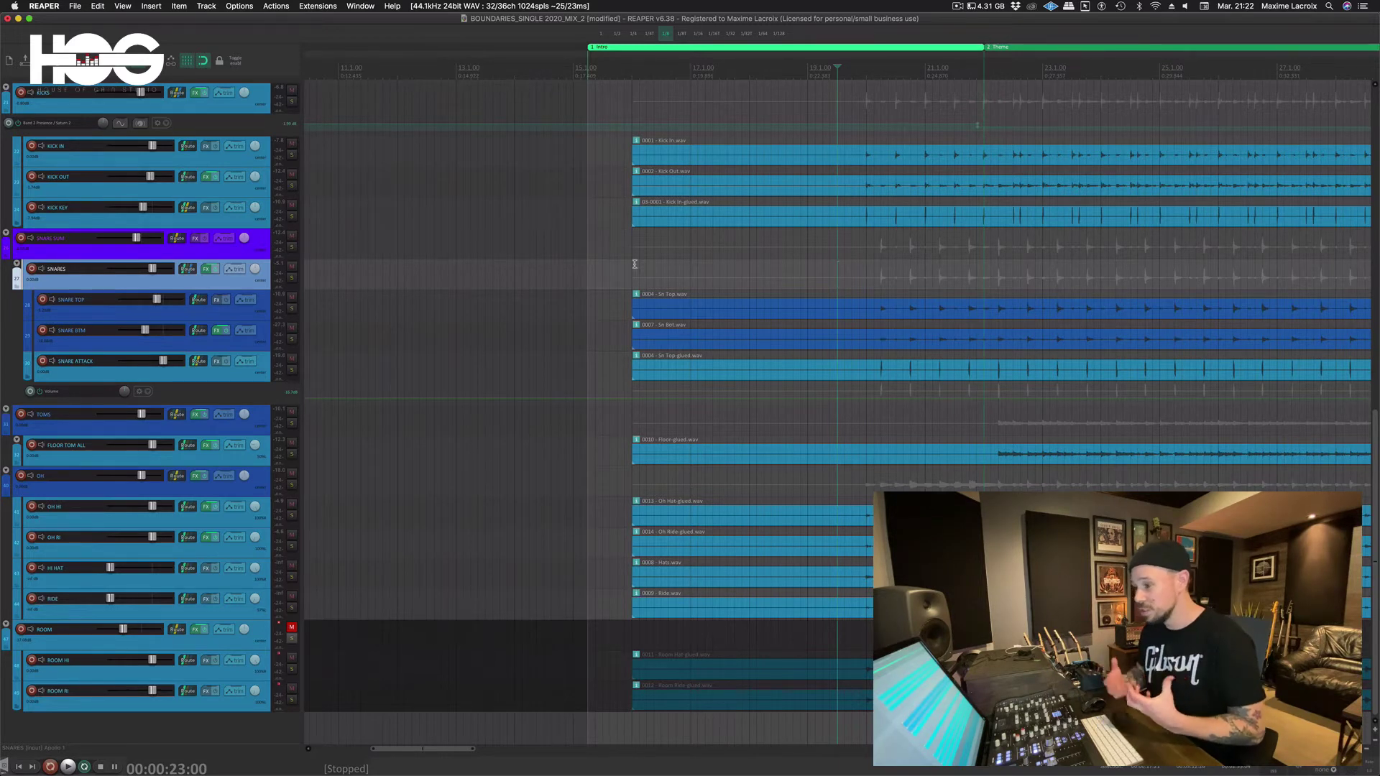
key("space")
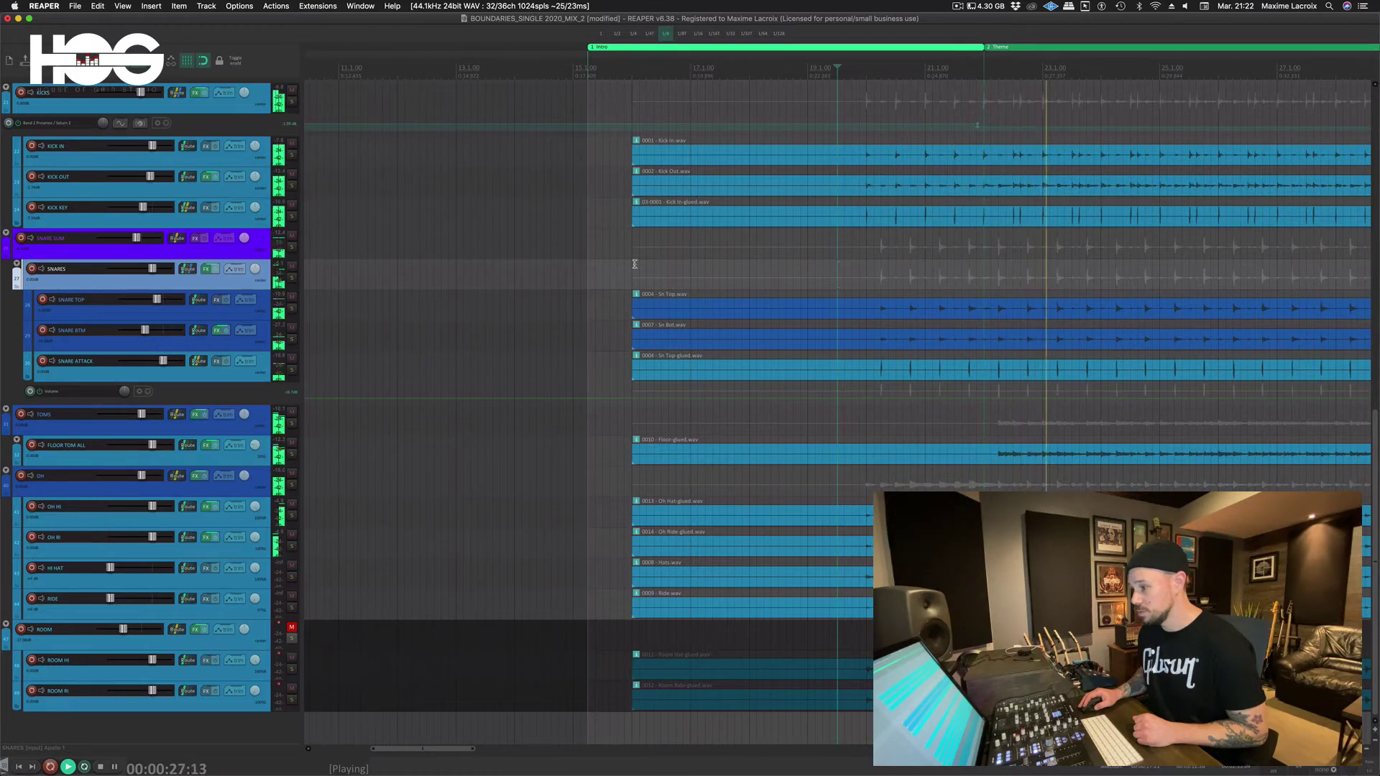
scroll(918, 320, "down", 1)
scroll(918, 320, "down", 3)
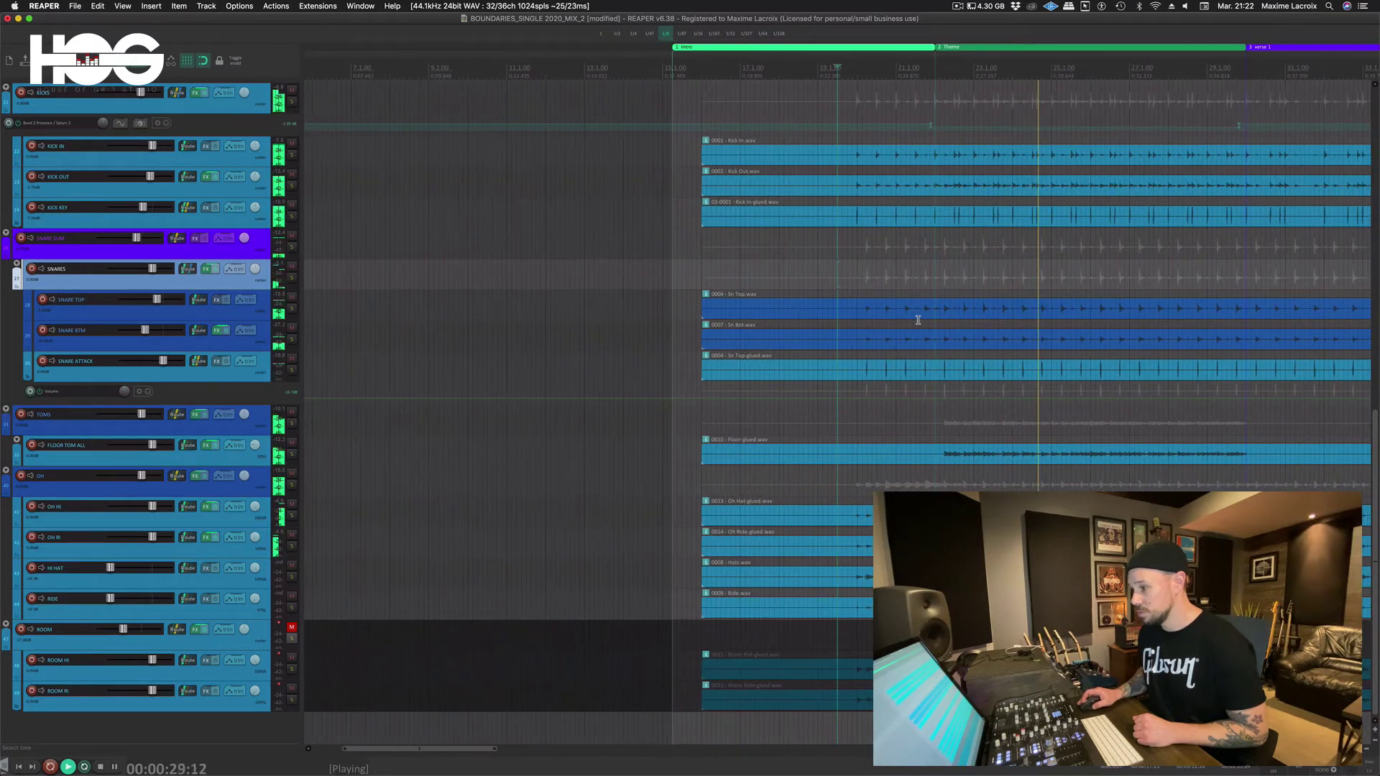
scroll(917, 320, "down", 2)
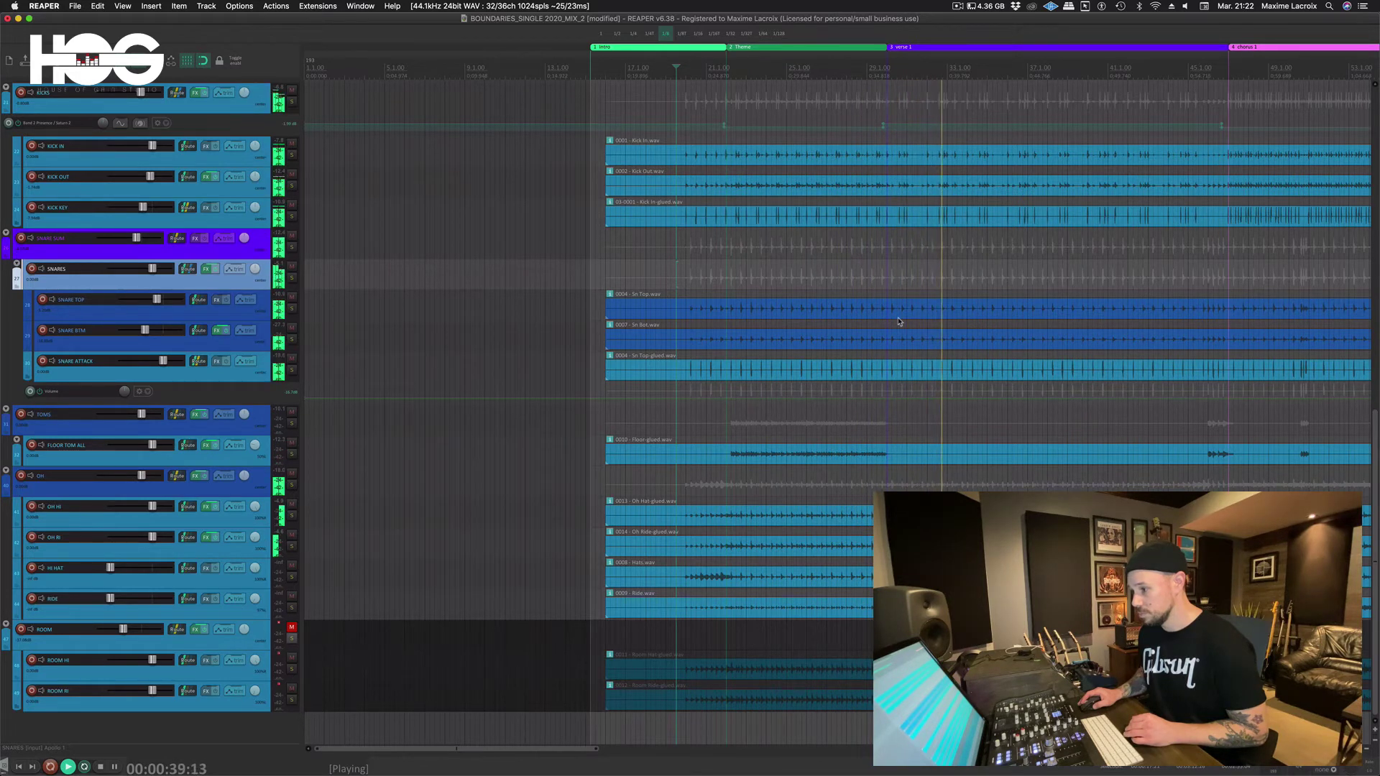
key("space")
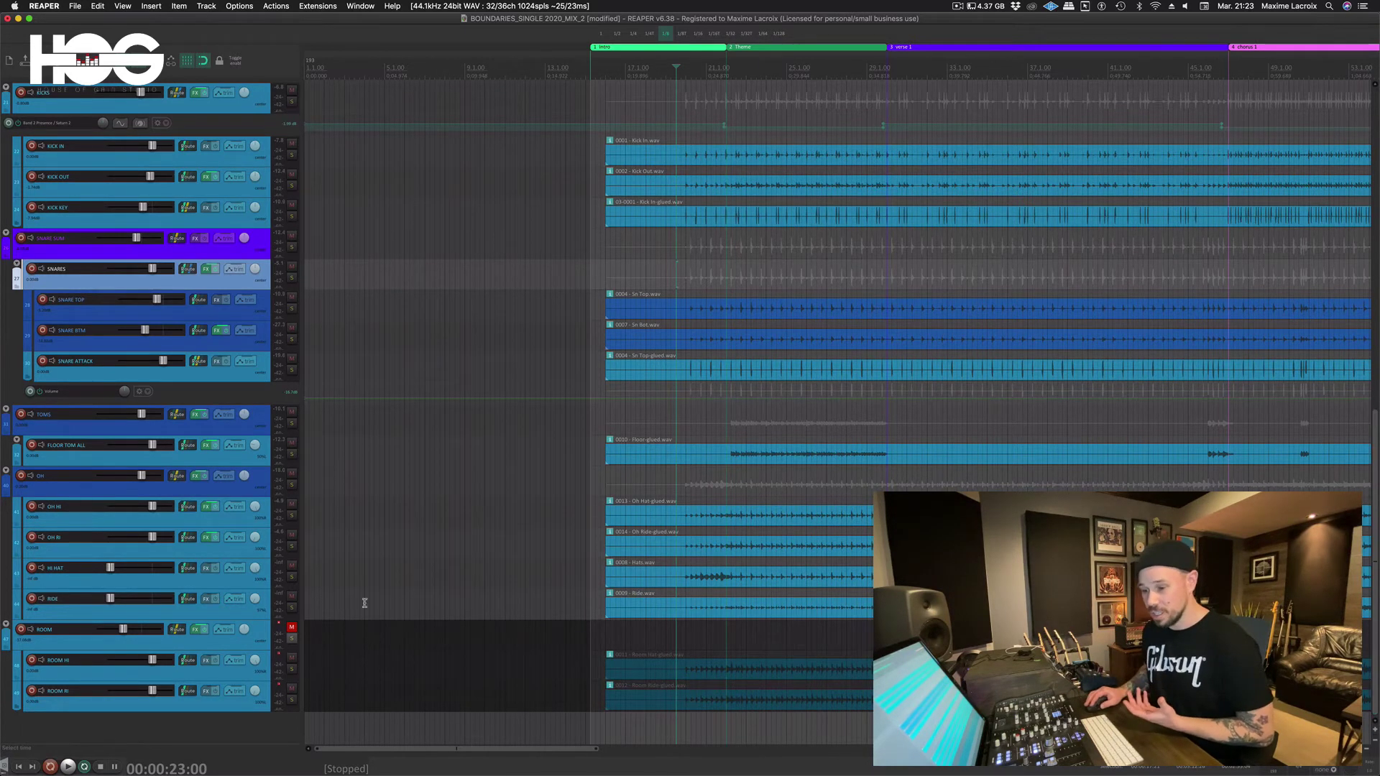
Step: Unmute the ROOM folder track and audition the drums from the start of verse 1
left_click(292, 629)
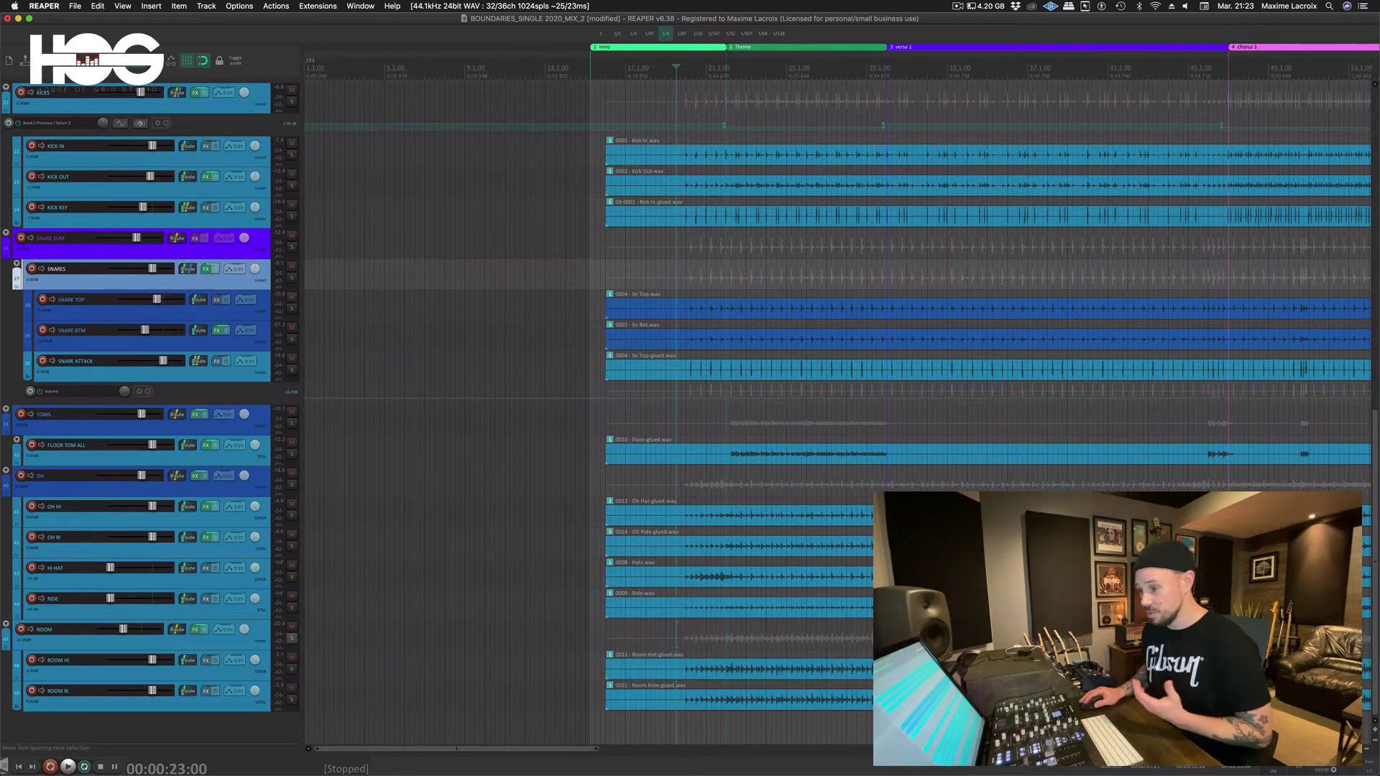
left_click(887, 488)
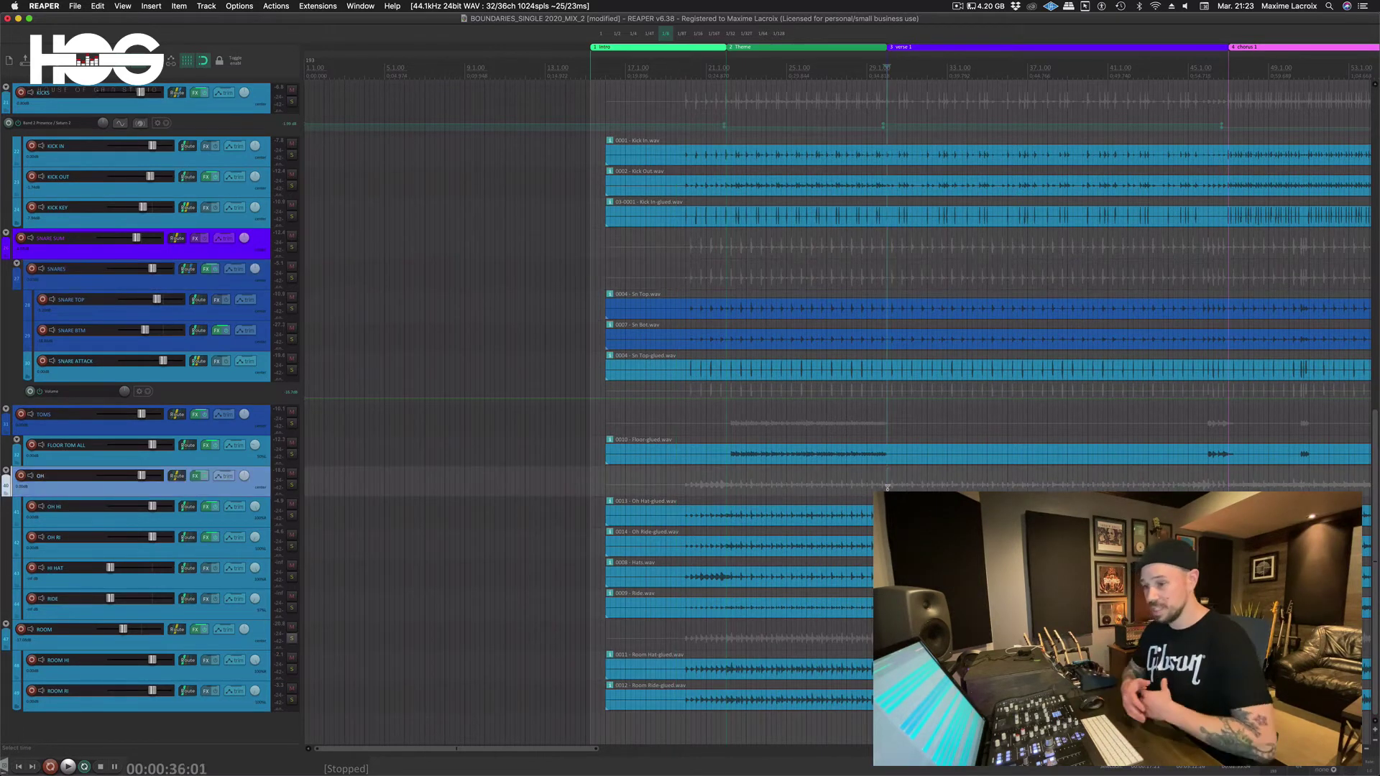
key("space")
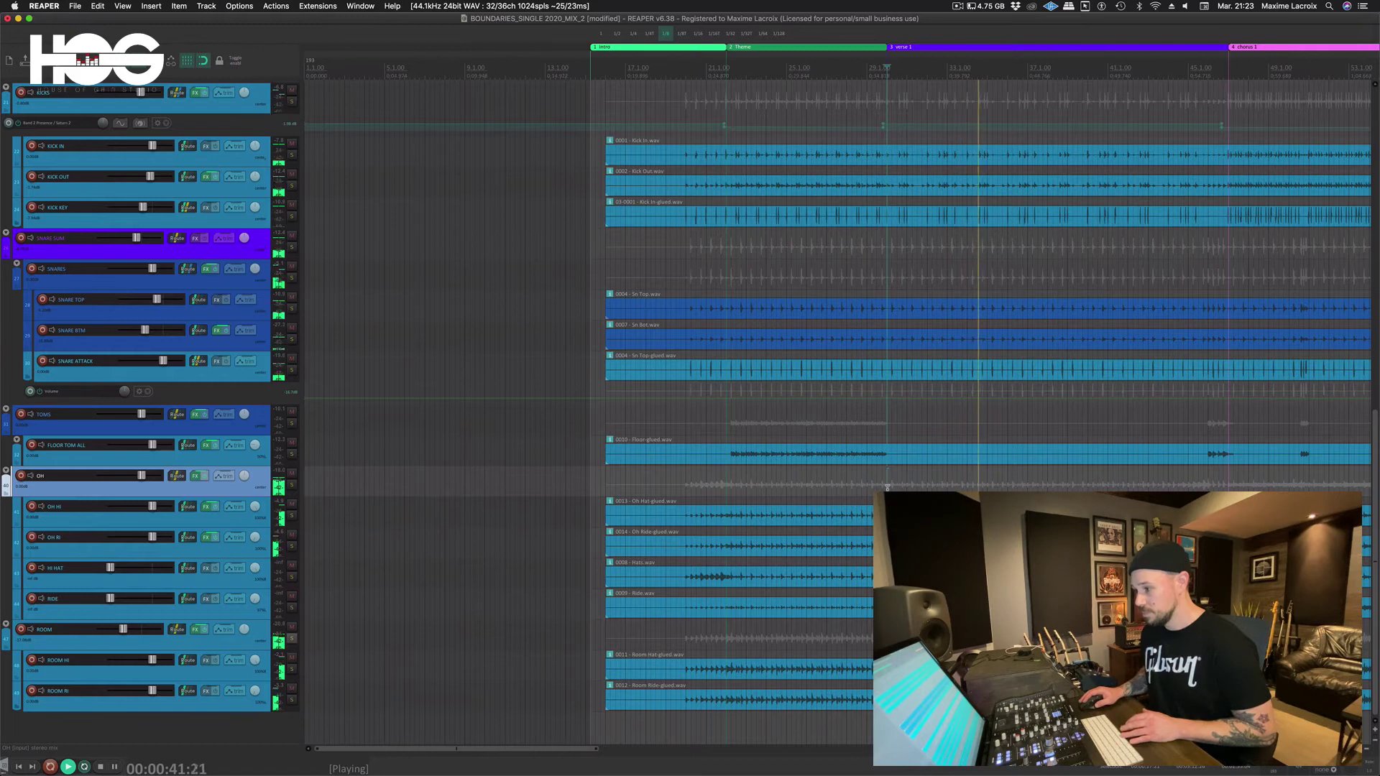
key("space")
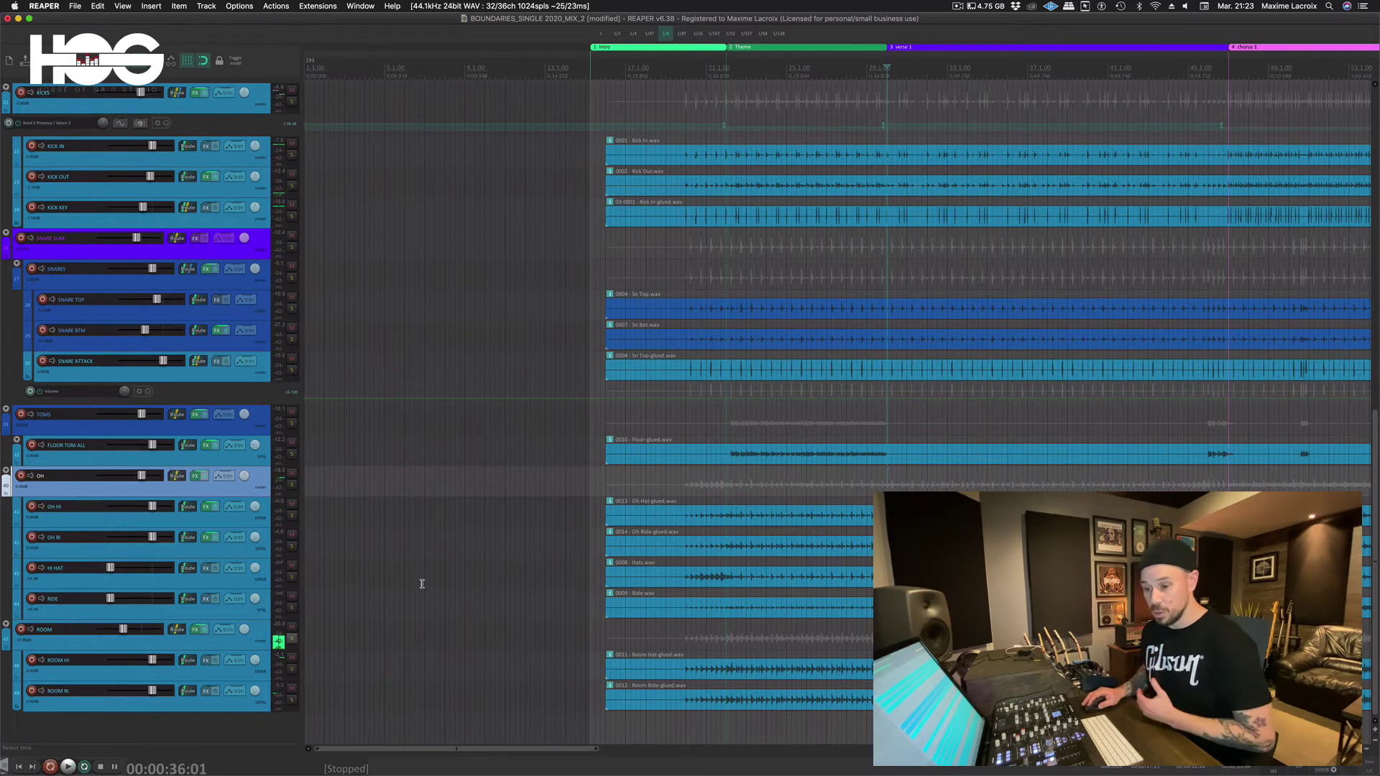
Step: Solo the ROOM folder track and listen to it with its effects from the start of verse 1
left_click(258, 641)
left_click(292, 639)
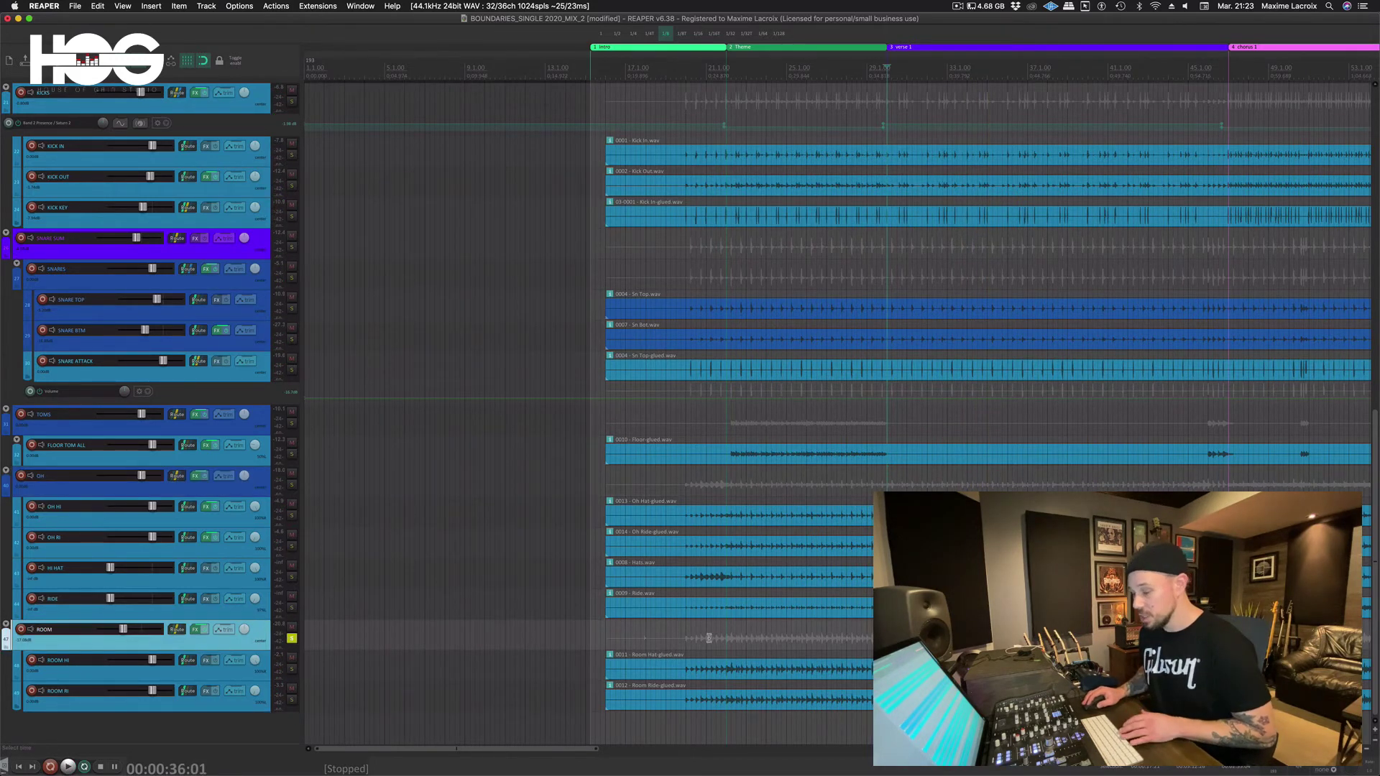
key("space")
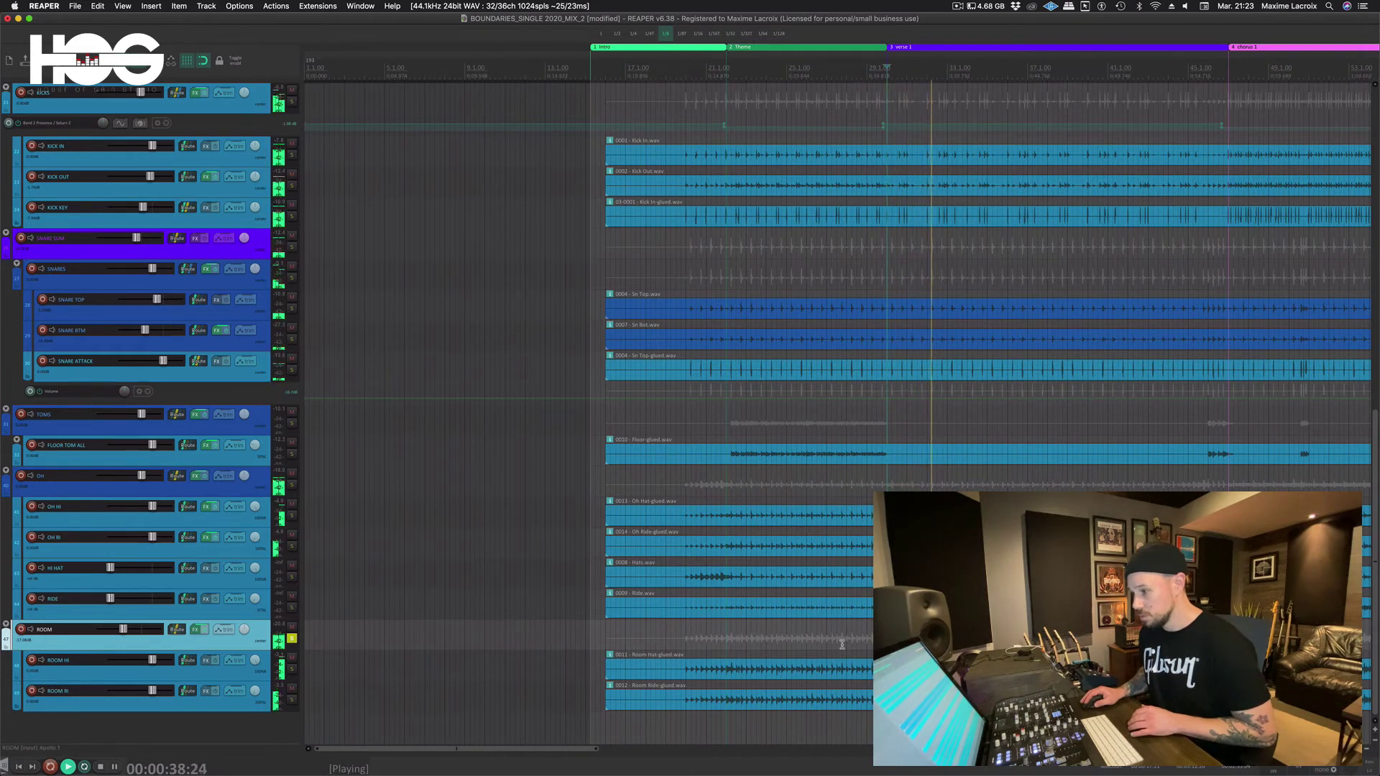
key("space")
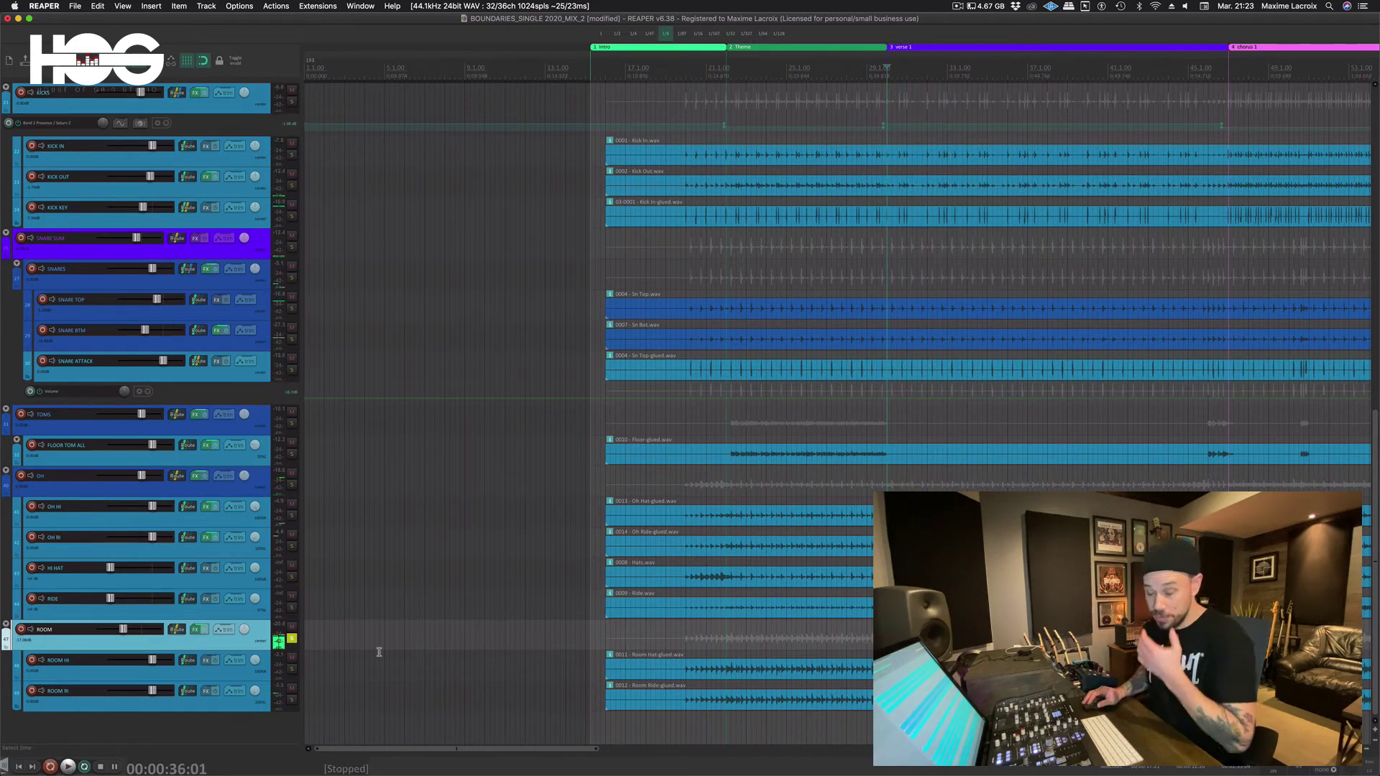
Step: Bypass the ROOM folder's effects chain and listen to the soloed raw room sound
left_click(207, 631)
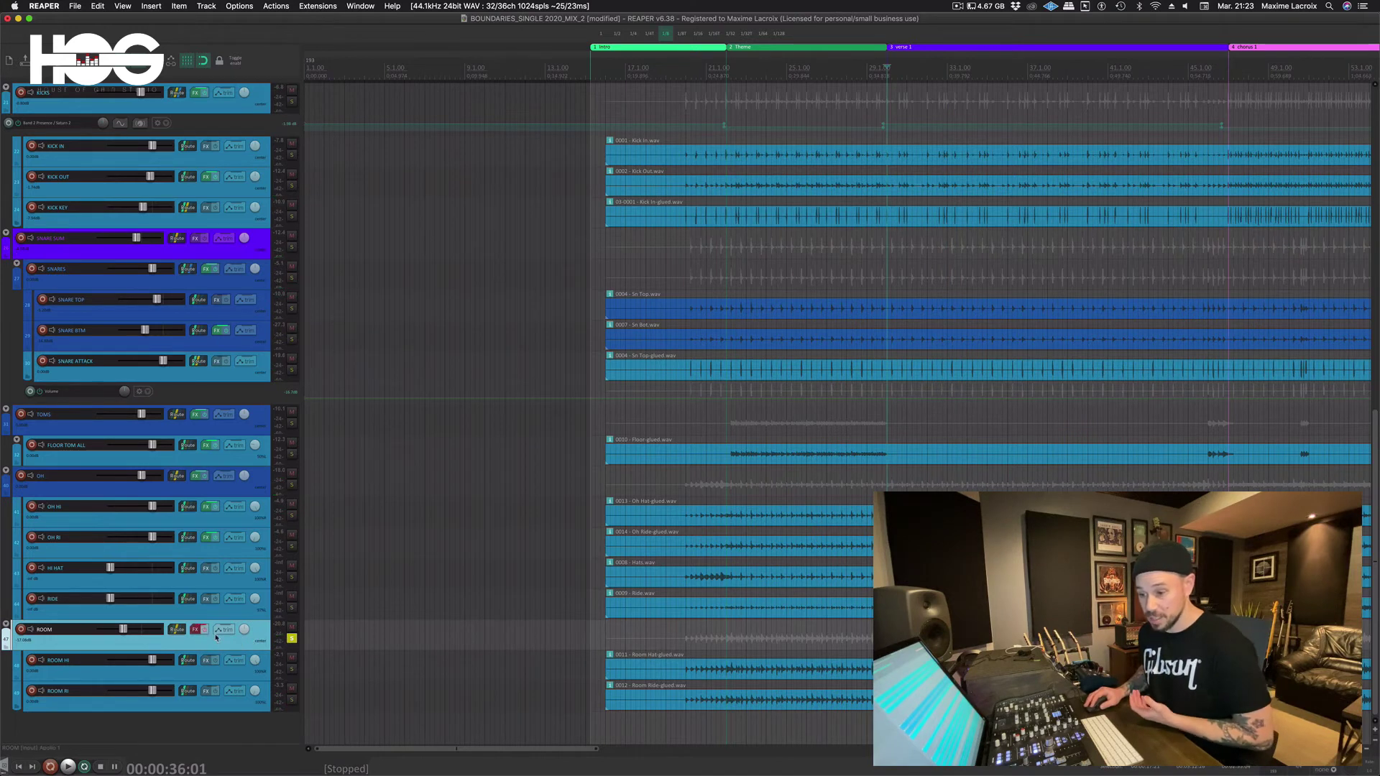
key("space")
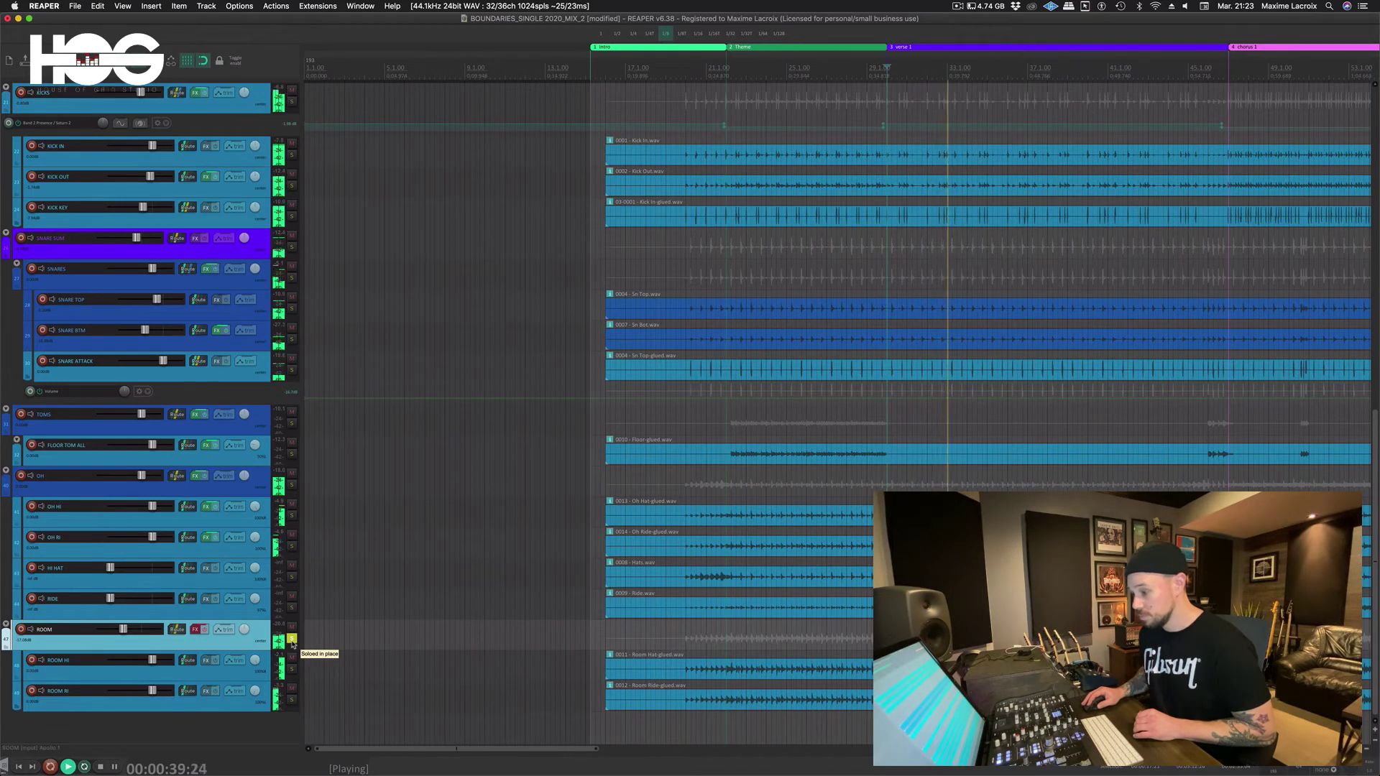
key("space")
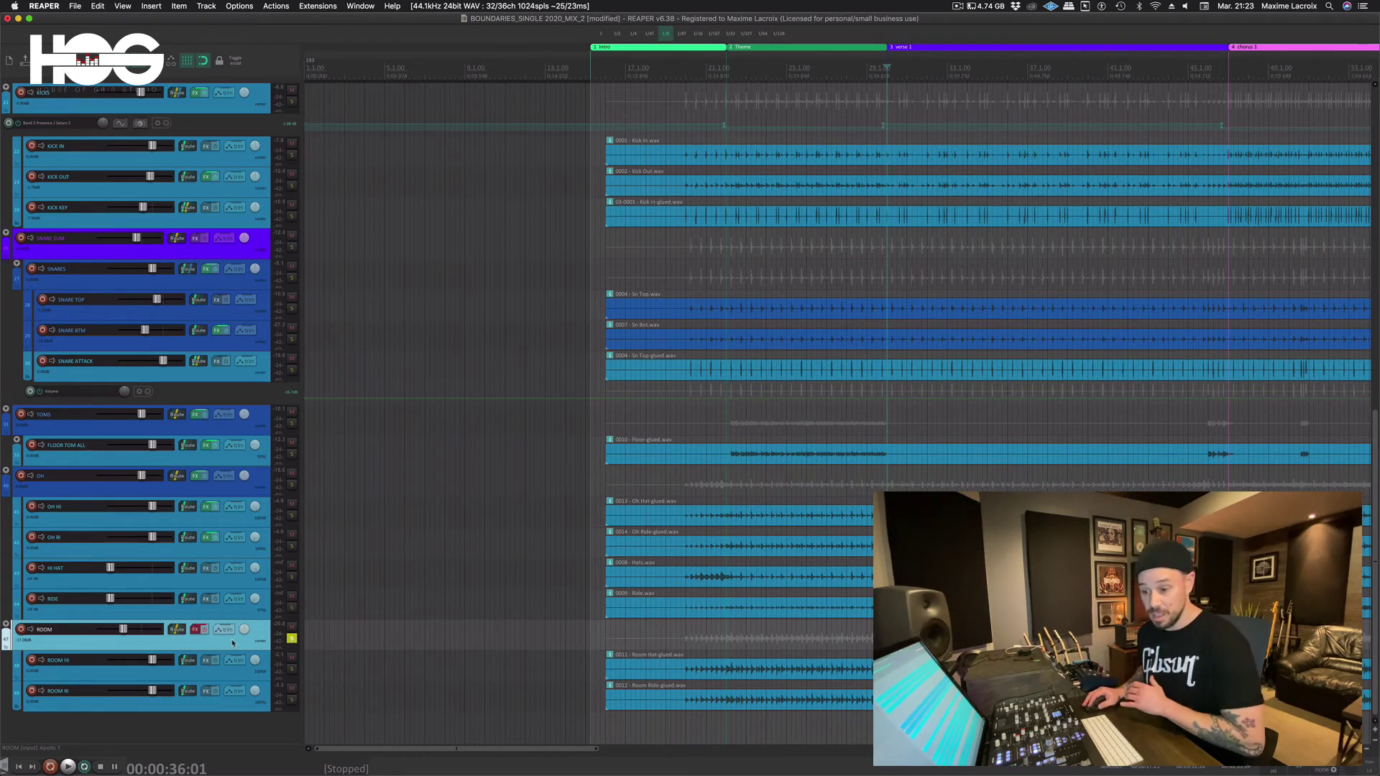
Step: Re-enable the ROOM folder's effects, open its FX chain and examine the VerbSuite Classics reverb settings and unit list
left_click(196, 629)
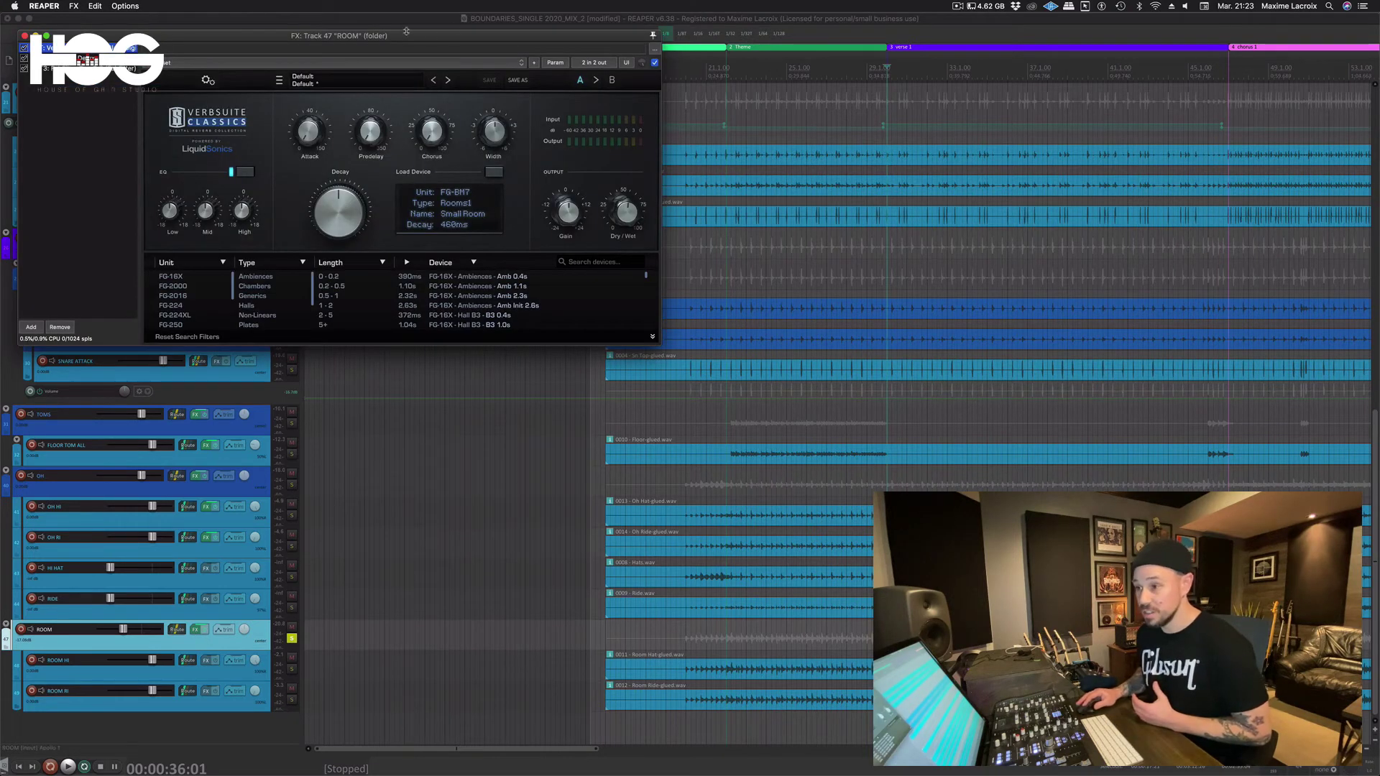
left_click_drag(411, 43, 793, 159)
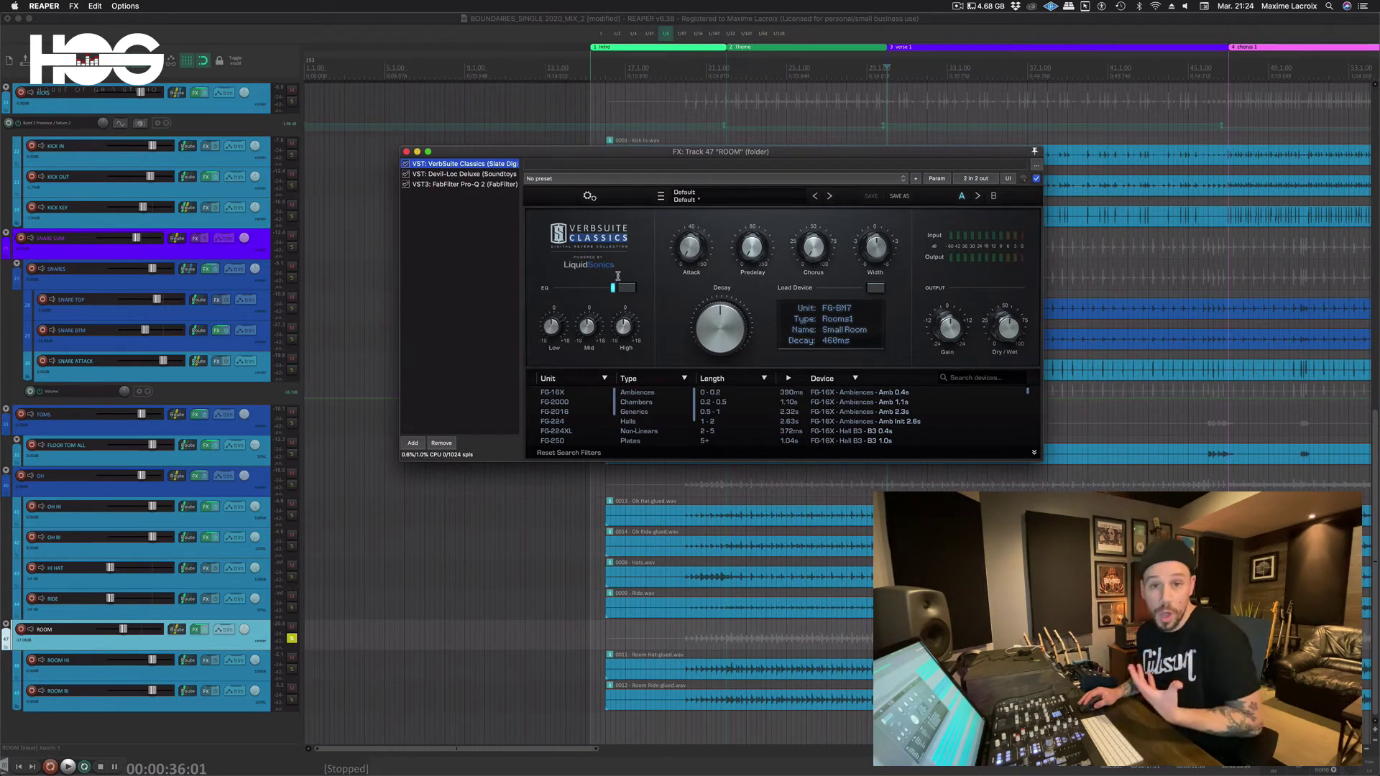
left_click_drag(740, 155, 802, 182)
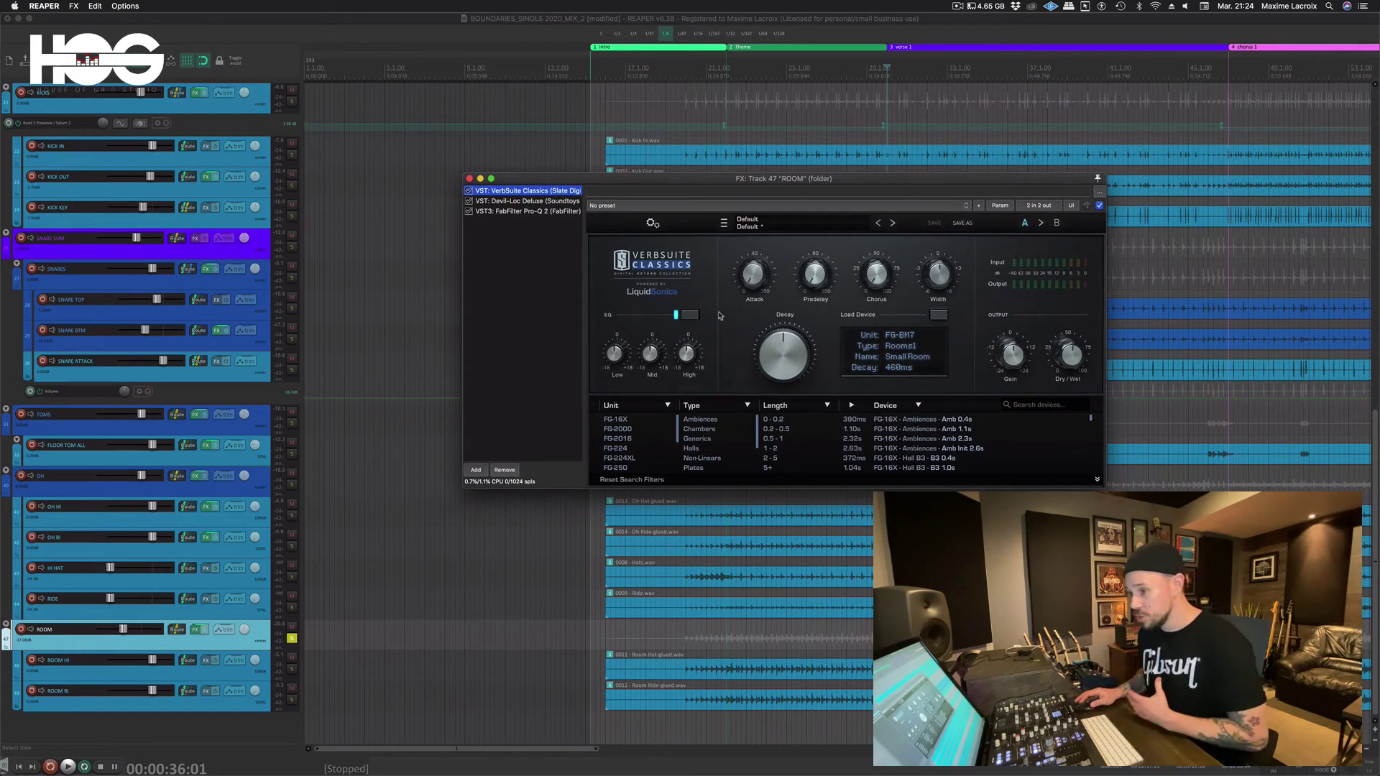
scroll(638, 447, "down", 3)
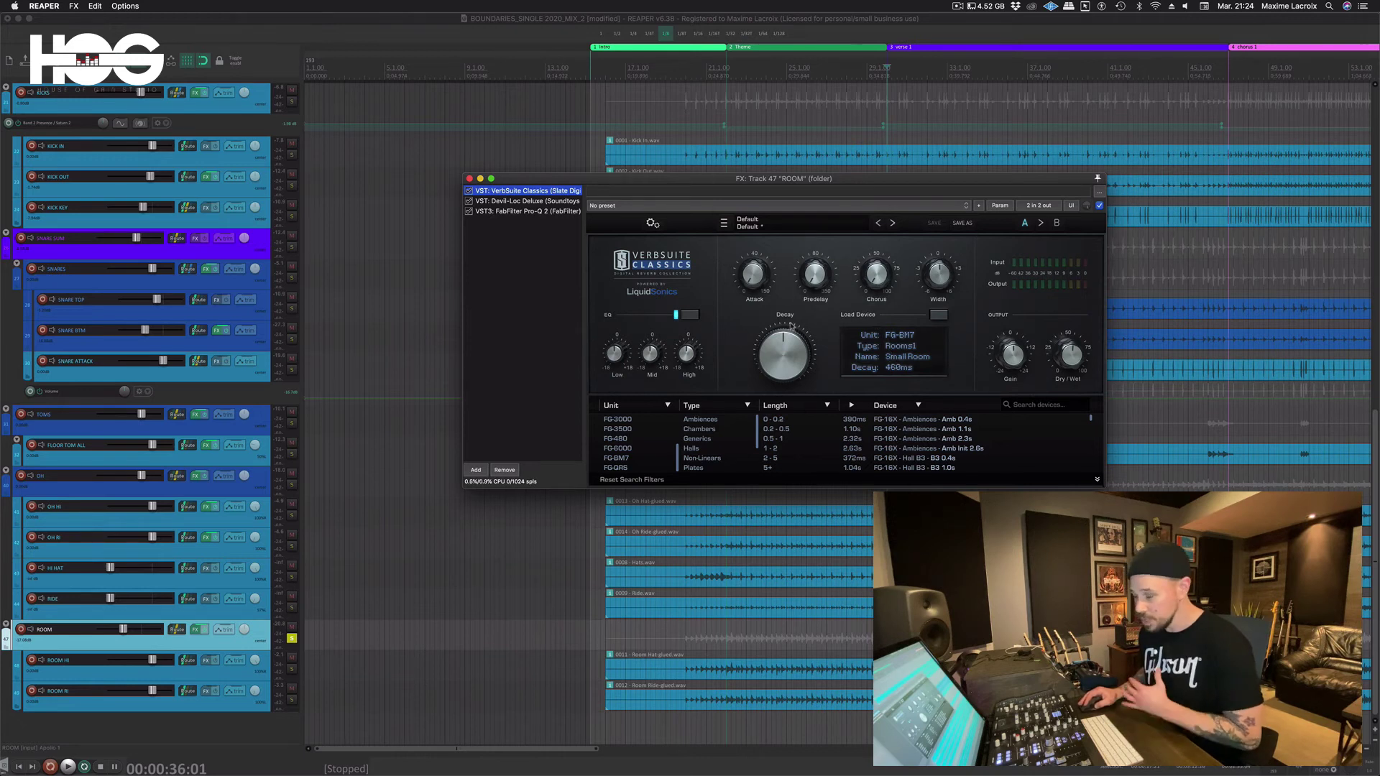
Step: Disable Devil-Loc Deluxe and FabFilter Pro-Q 2 in the ROOM chain and listen to the VerbSuite Classics reverb alone
left_click(469, 202)
left_click(469, 212)
key("space")
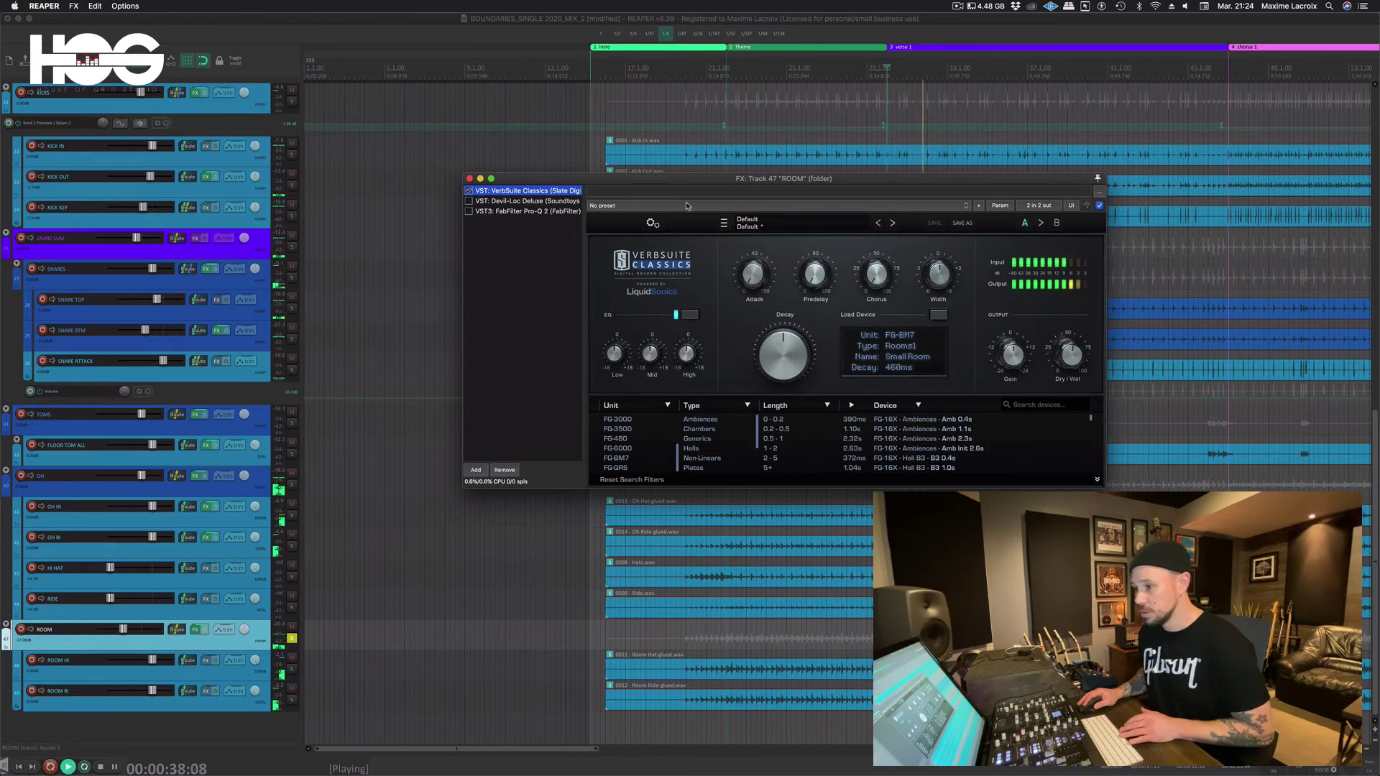
key("space")
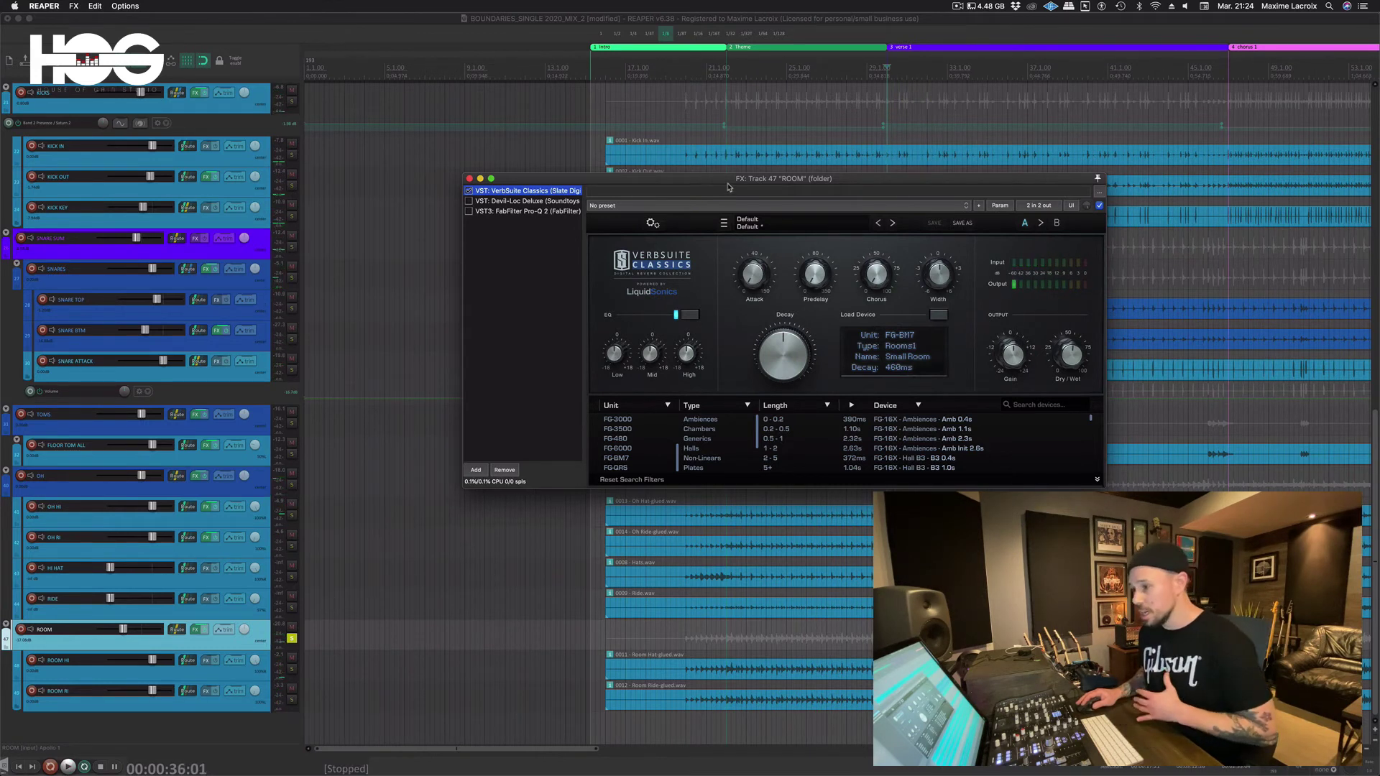
Step: Re-enable Devil-Loc Deluxe with its controls shown and listen to it together with the room reverb
left_click(505, 202)
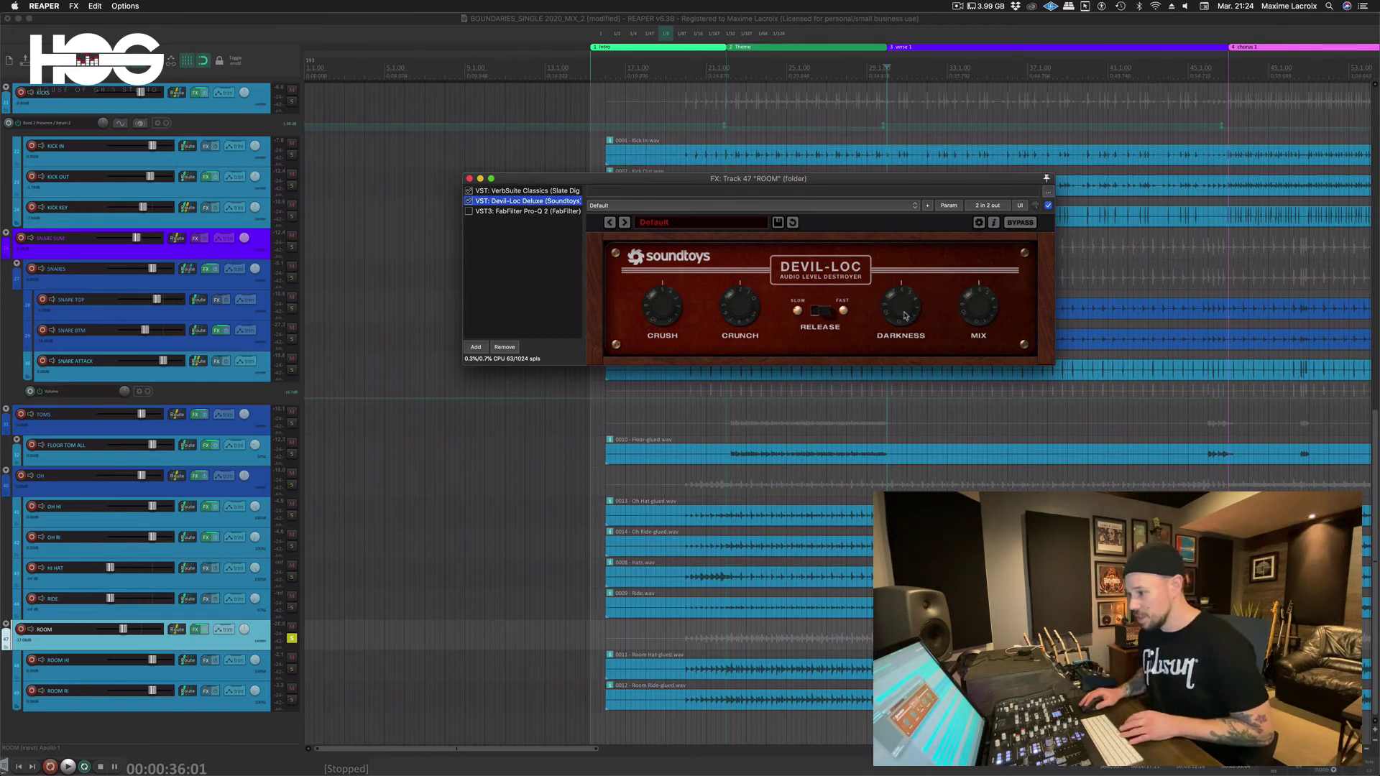
key("space")
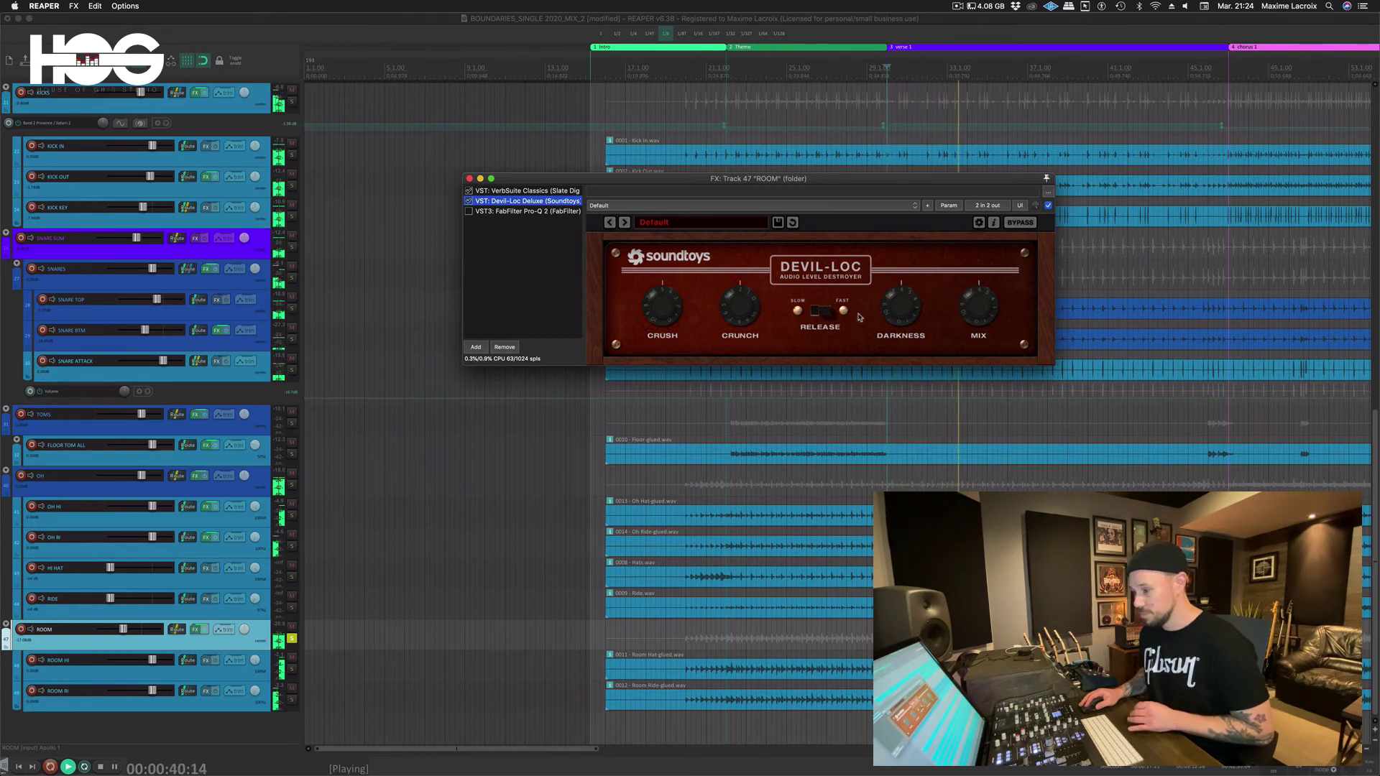
key("space")
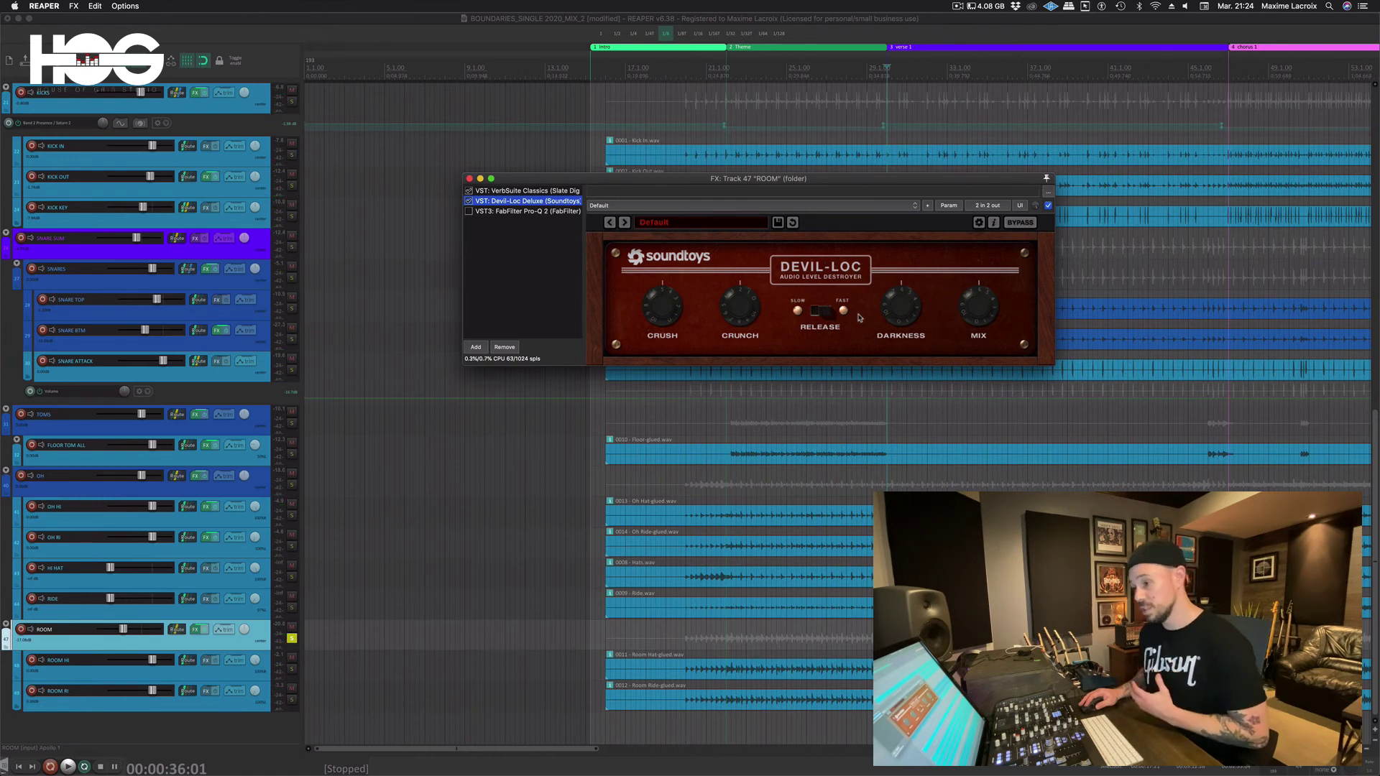
Step: Re-enable FabFilter Pro-Q 2, examine its low cut and two narrow dips during playback, and close the FX chain
left_click(468, 211)
left_click(514, 211)
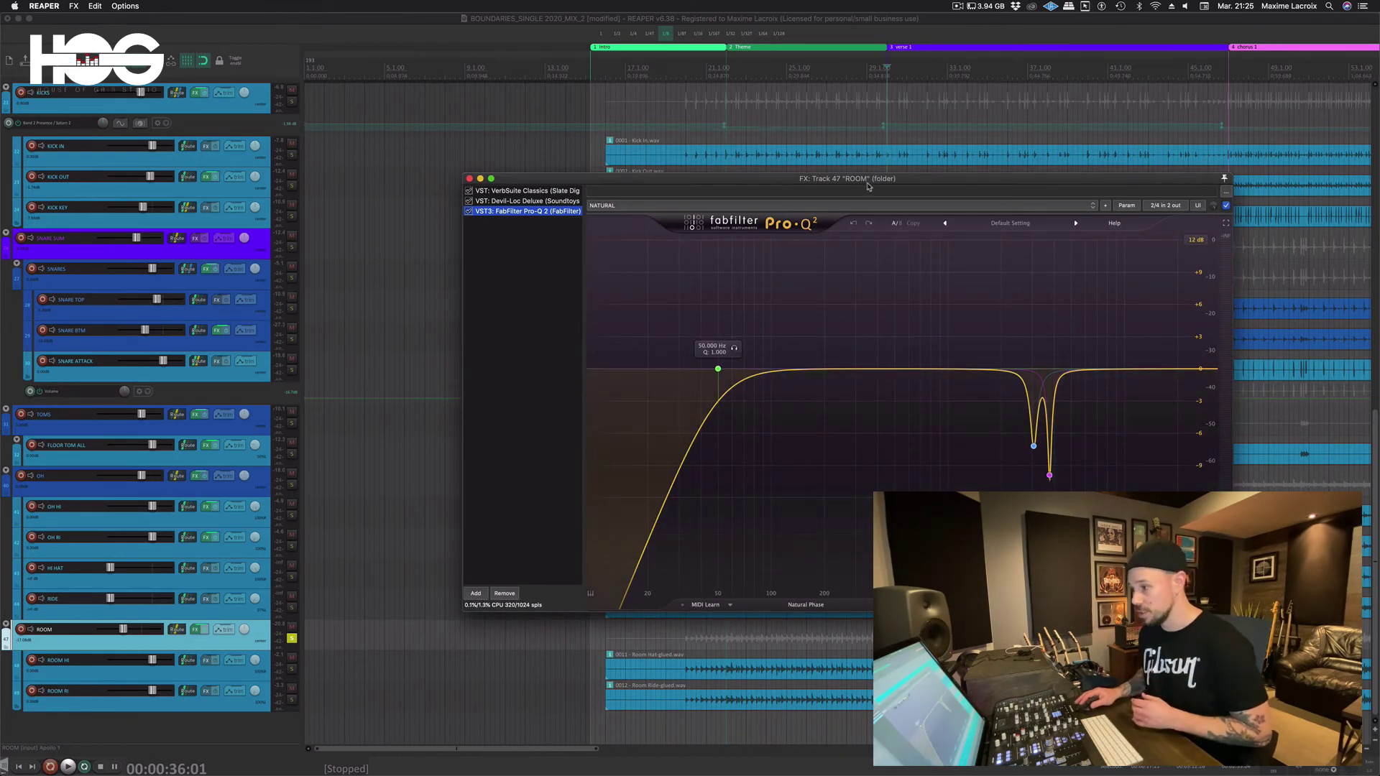
left_click_drag(868, 179, 798, 173)
left_click(981, 468)
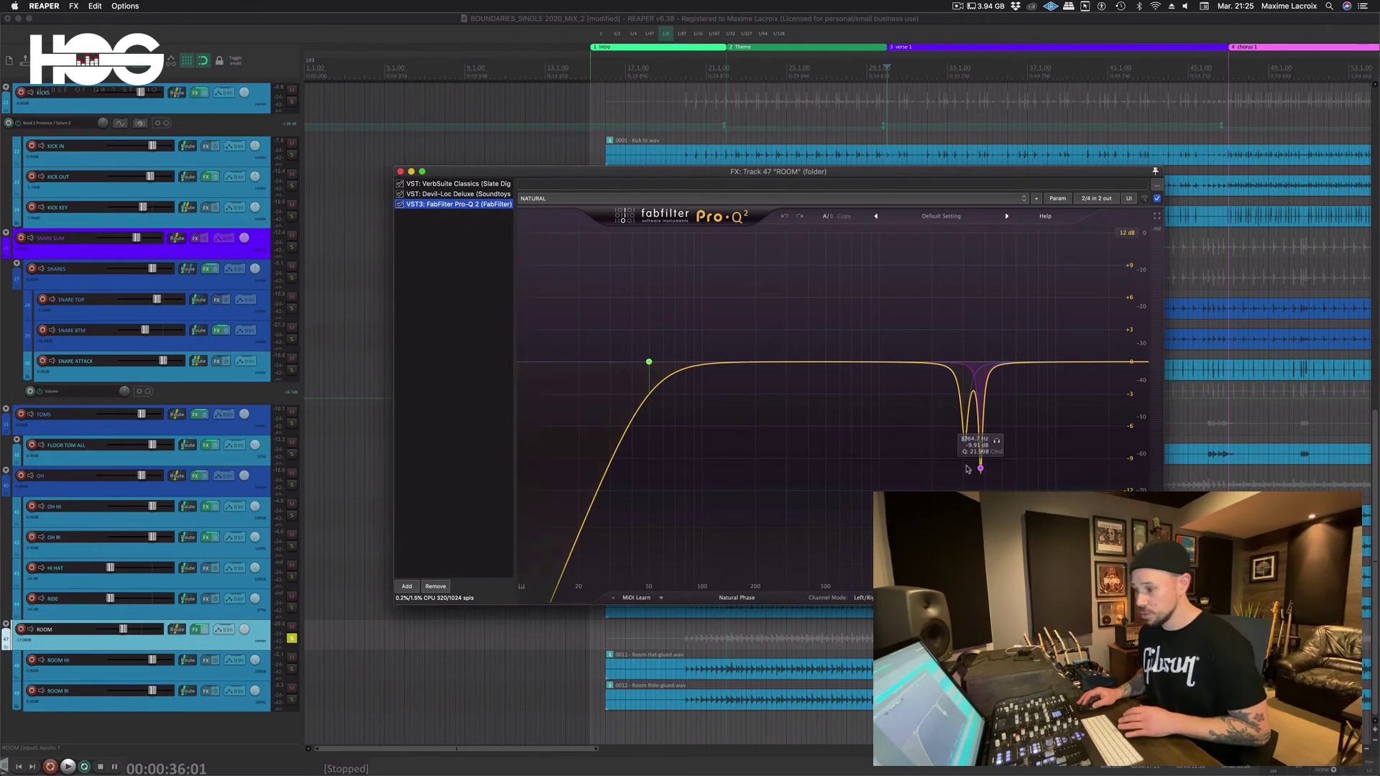
key("space")
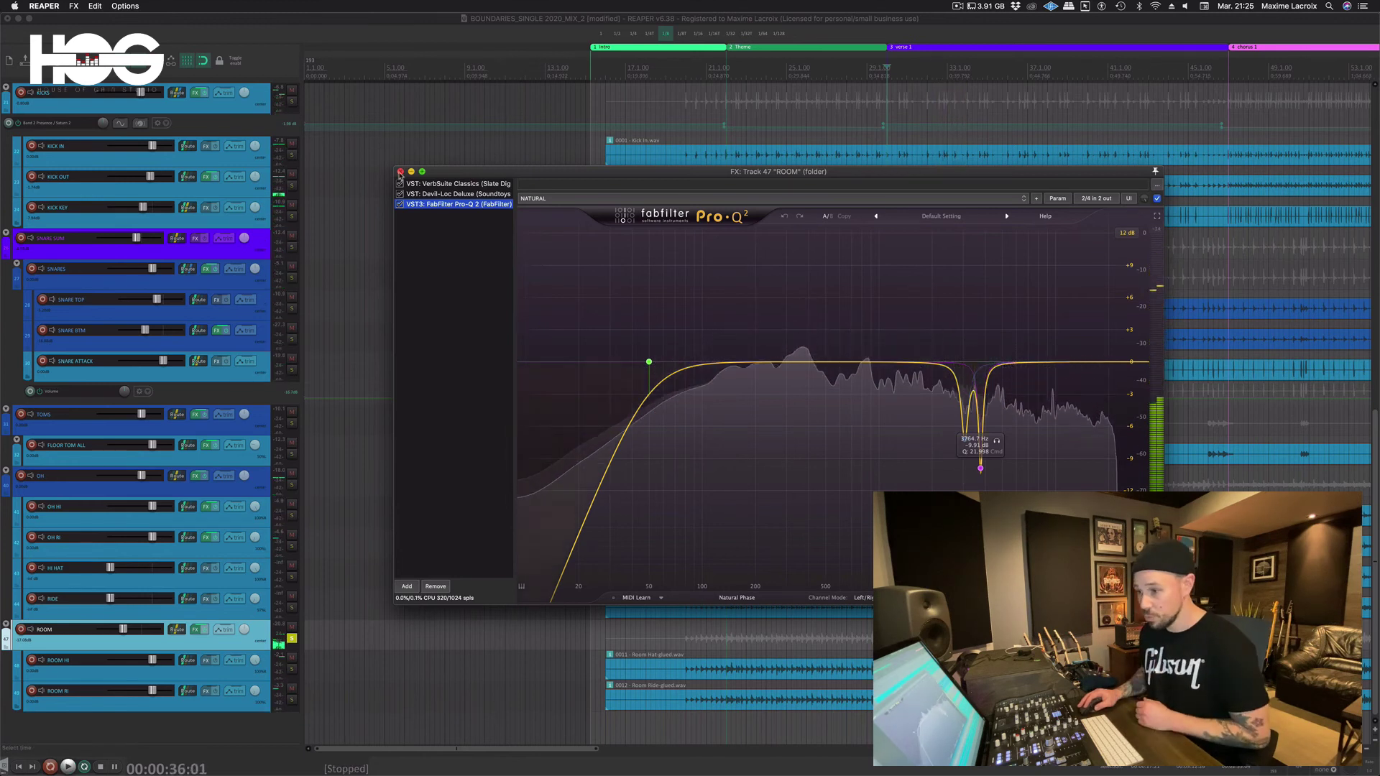
left_click(400, 171)
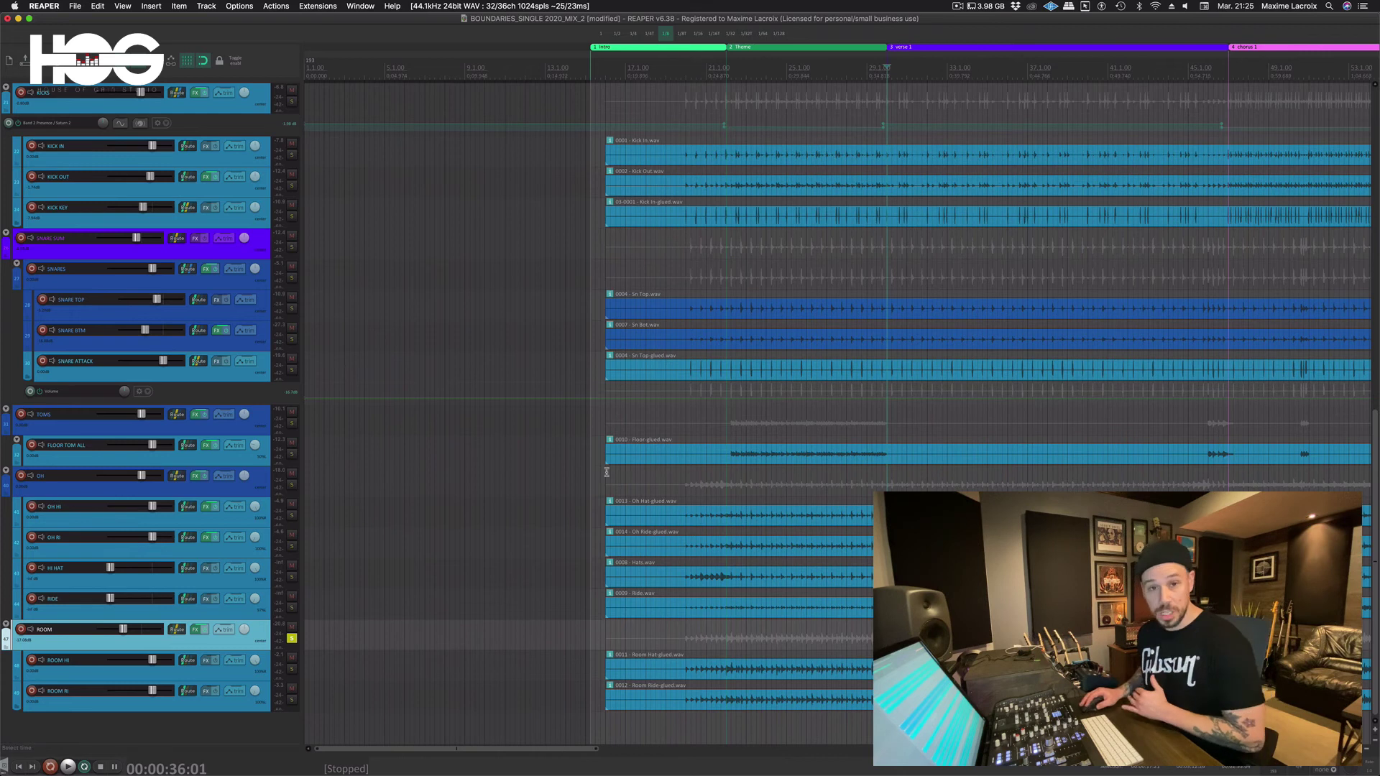
Step: Unsolo the ROOM folder track, mute it and listen to the drums without it from verse 1
left_click(292, 639)
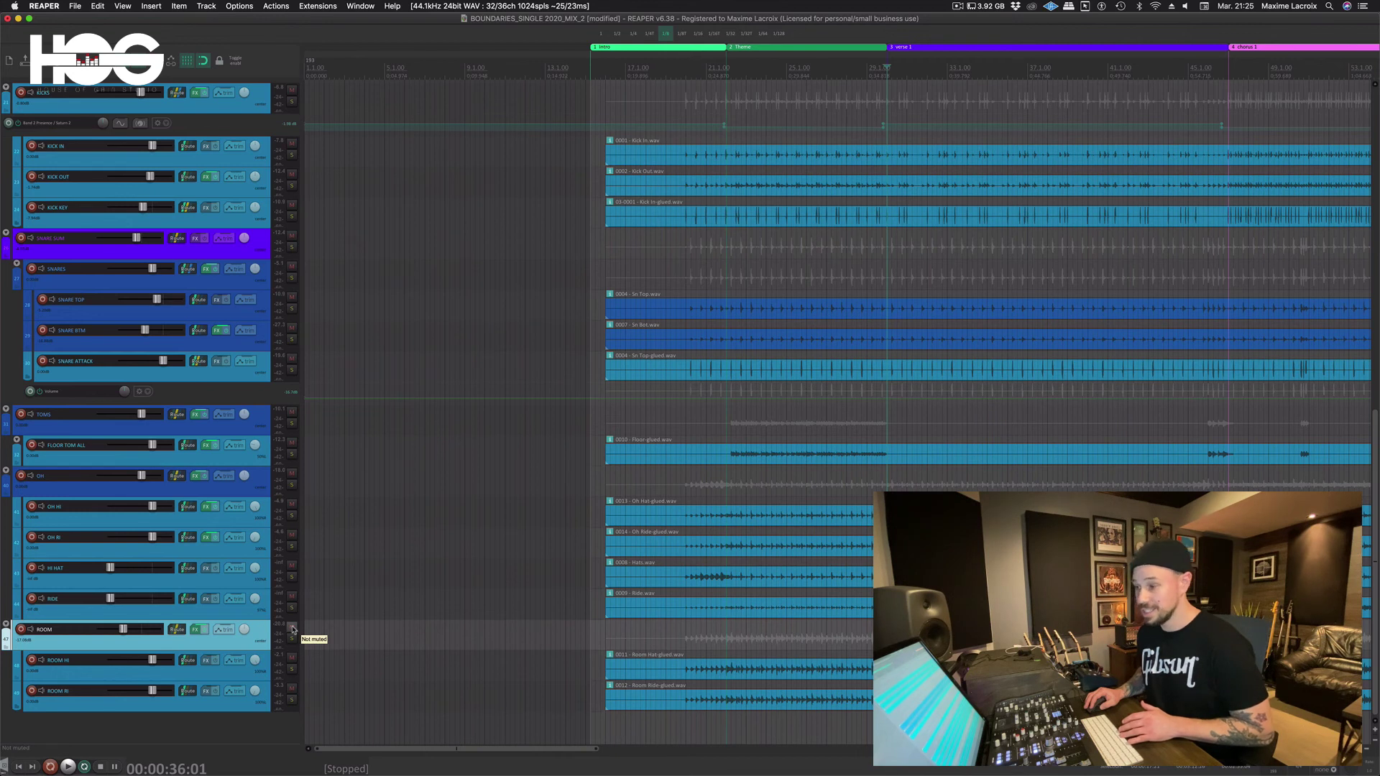
left_click(292, 629)
key("space")
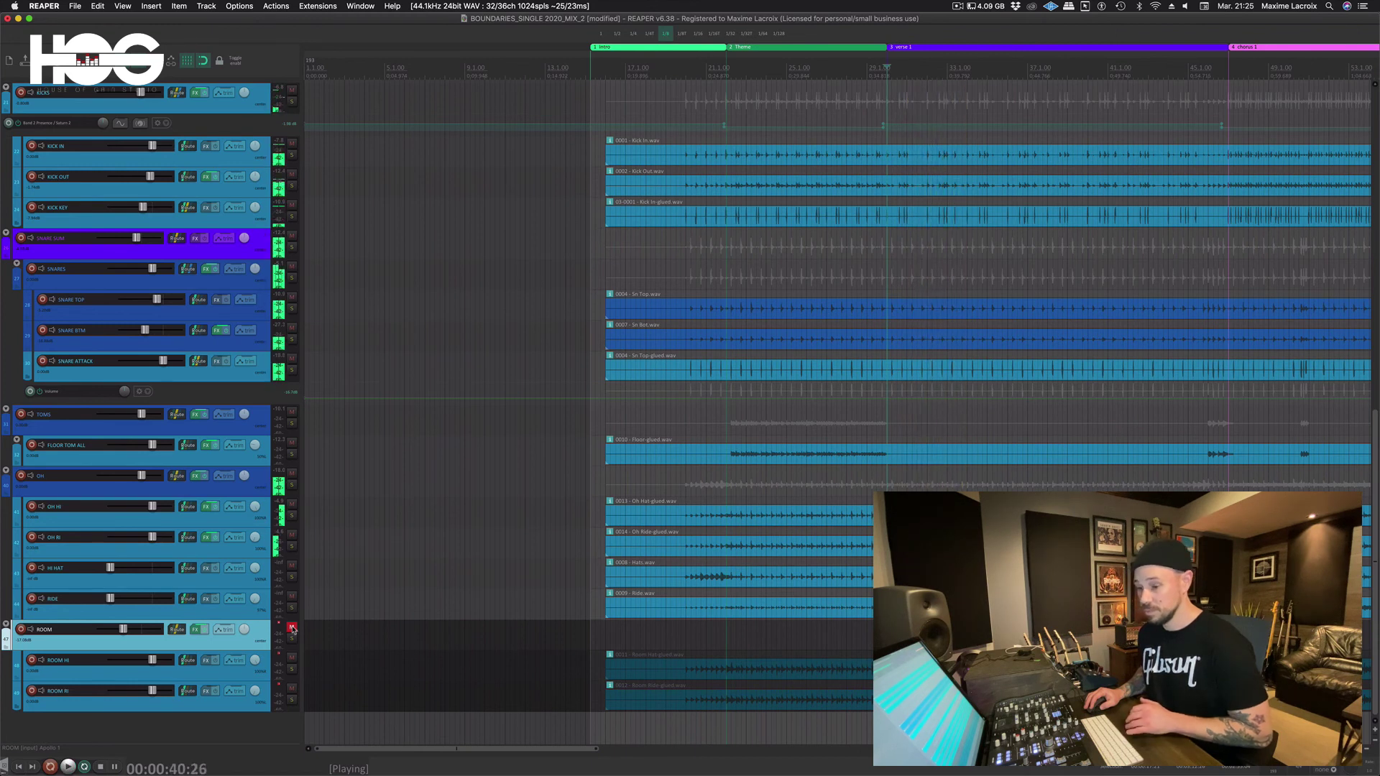
key("space")
Step: Unmute the ROOM folder track and replay verse 1 to compare the full drum mix
left_click(291, 628)
key("space")
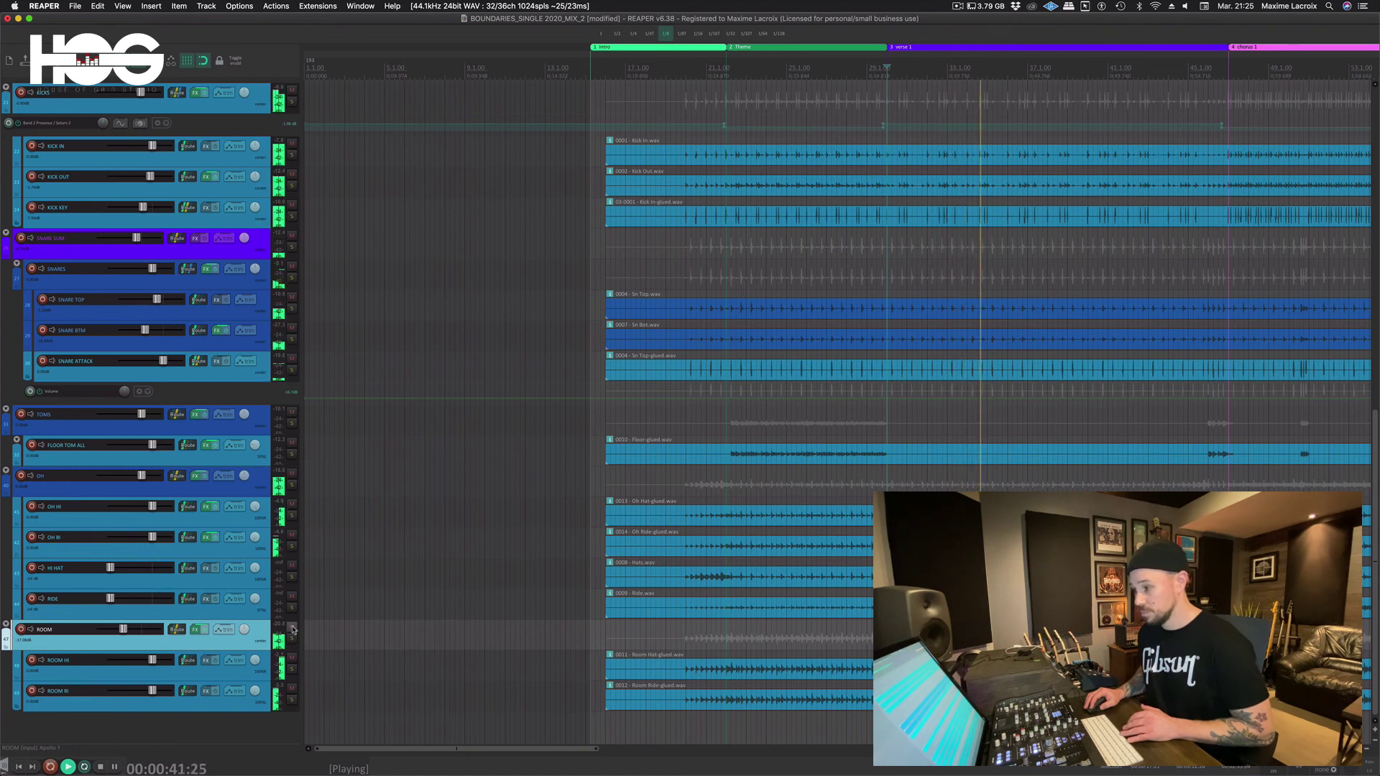
key("space")
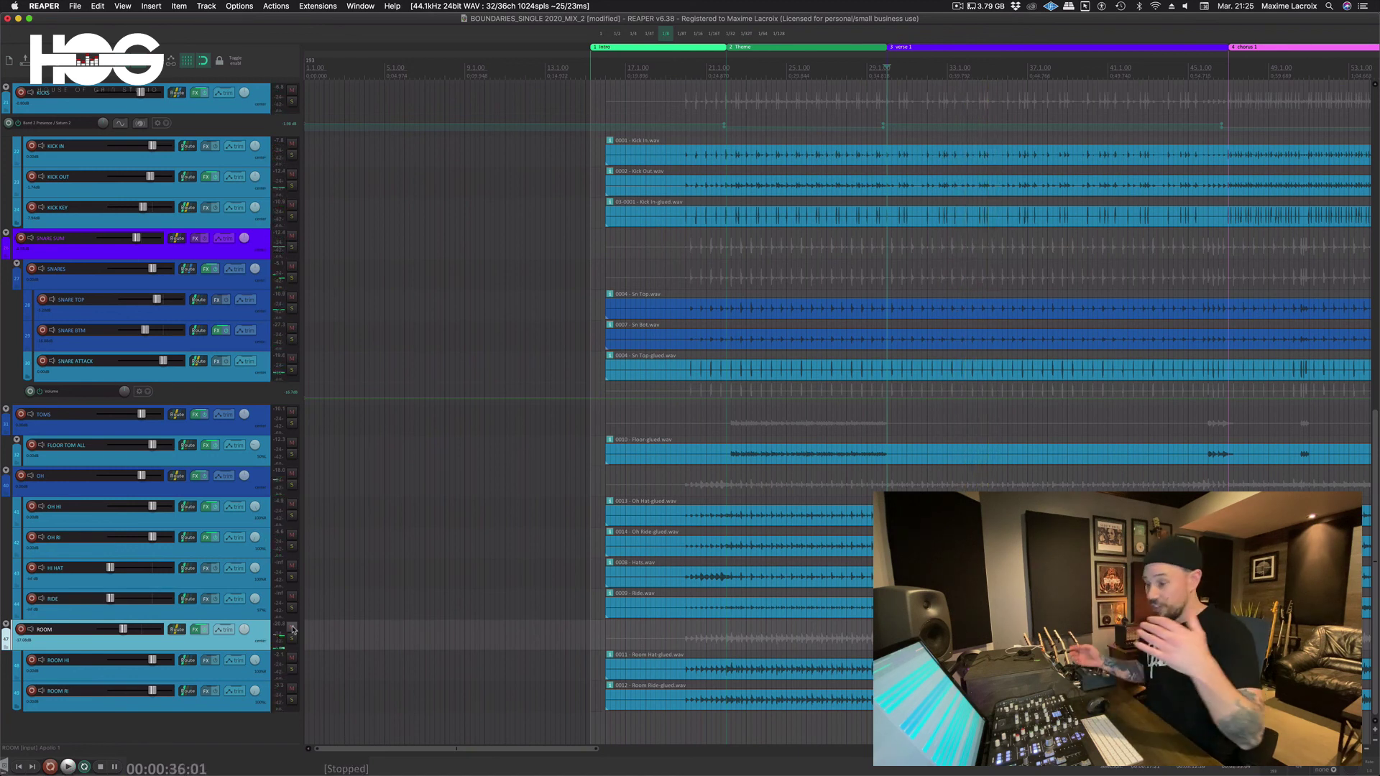